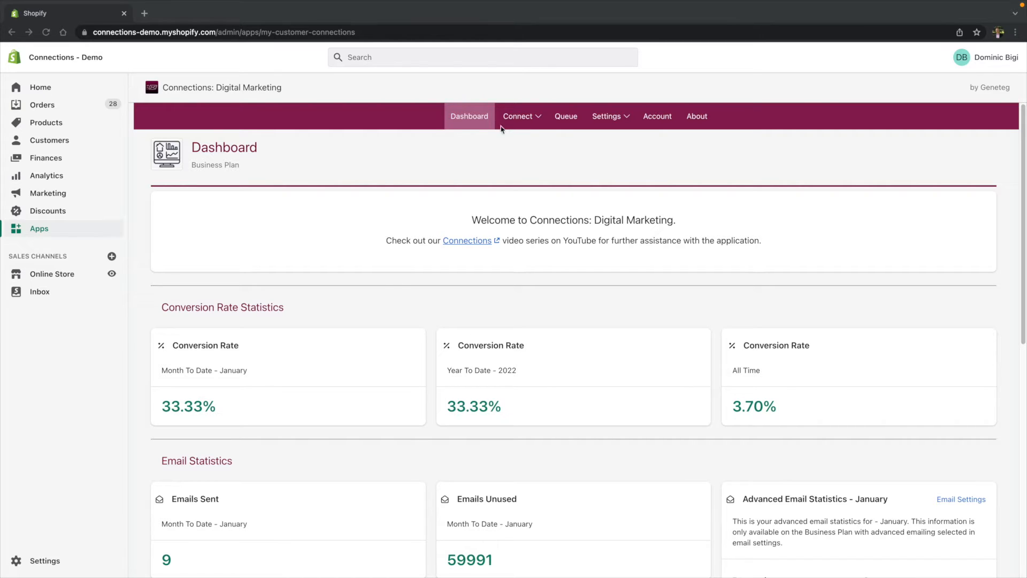
- Open the page for creating a product connection
left_click(533, 119)
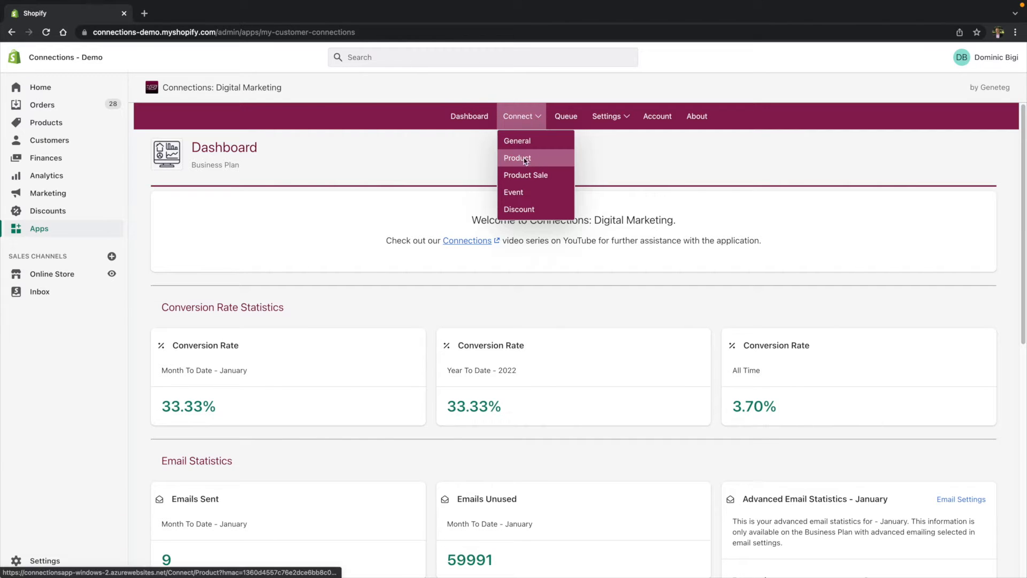
left_click(533, 158)
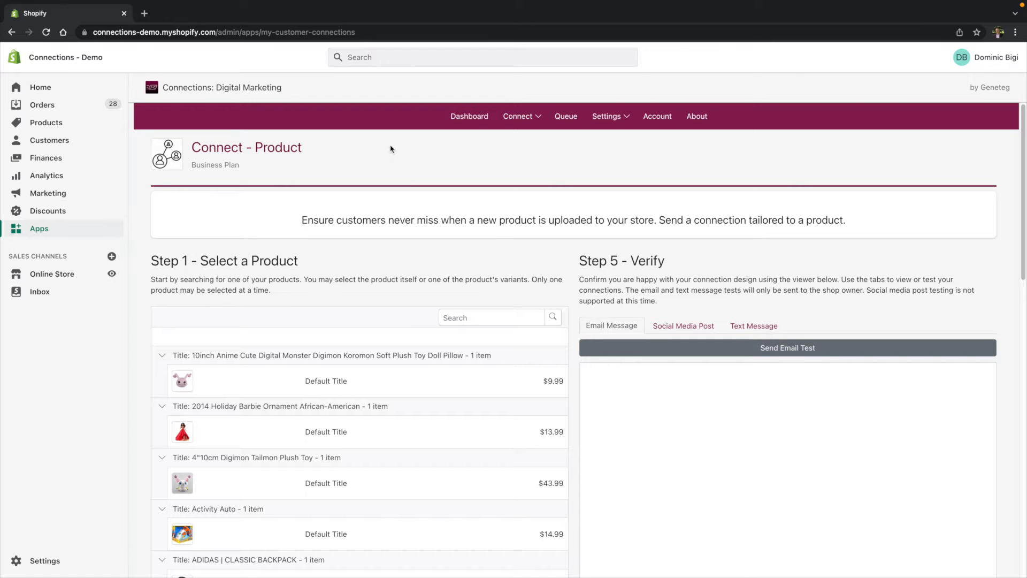
scroll(399, 171, "down", 1)
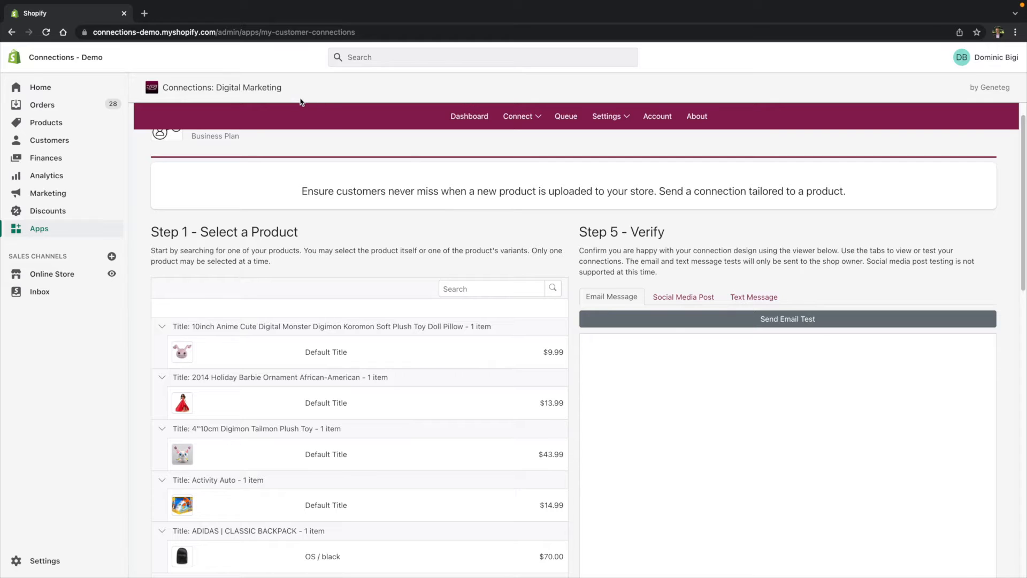
scroll(383, 263, "up", 1)
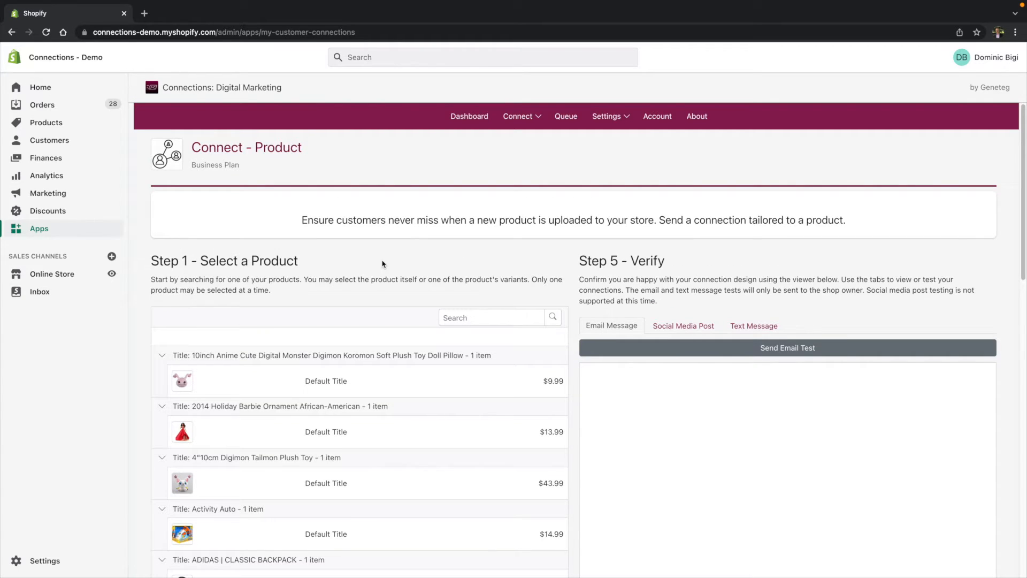
- Select the OS / black variant of ADIDAS | CLASSIC BACKPACK as the product for the connection
scroll(354, 273, "down", 2)
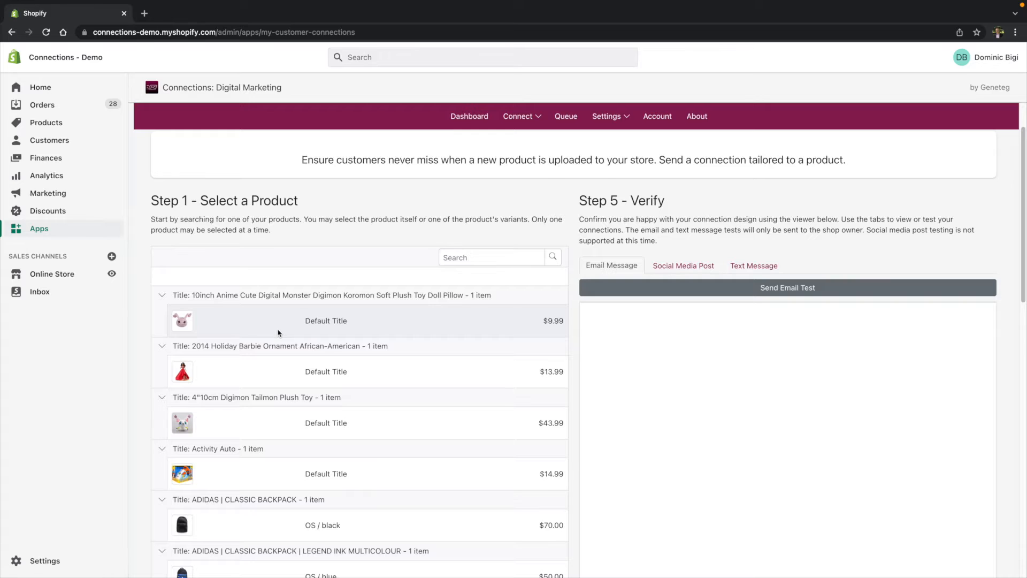
scroll(278, 343, "down", 2)
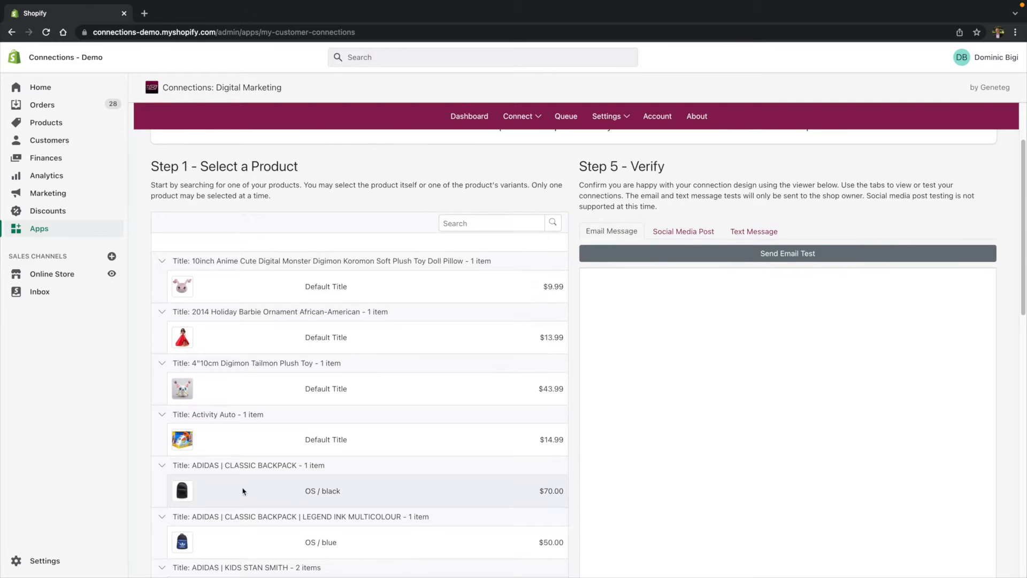
scroll(243, 492, "down", 3)
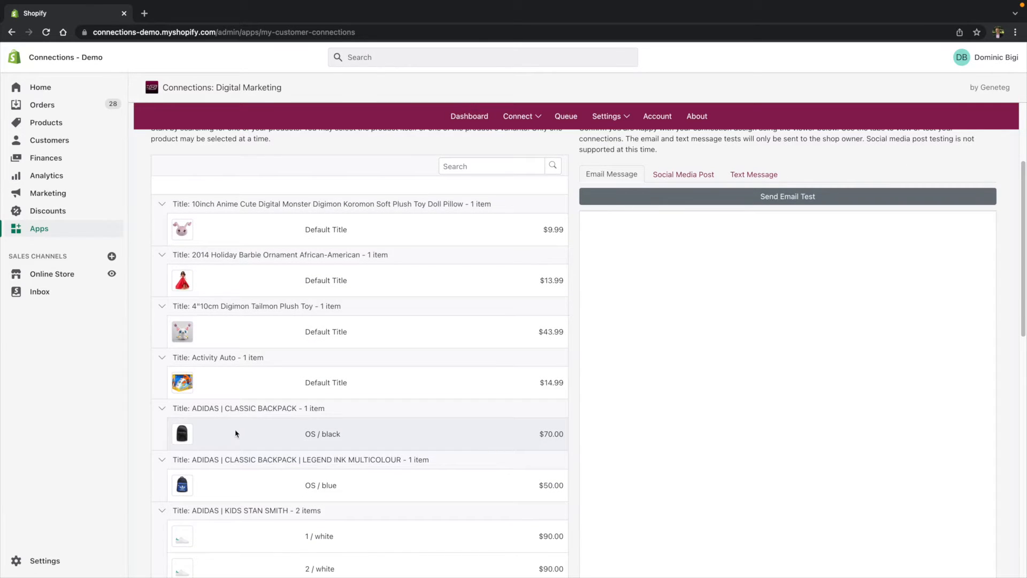
left_click(234, 435)
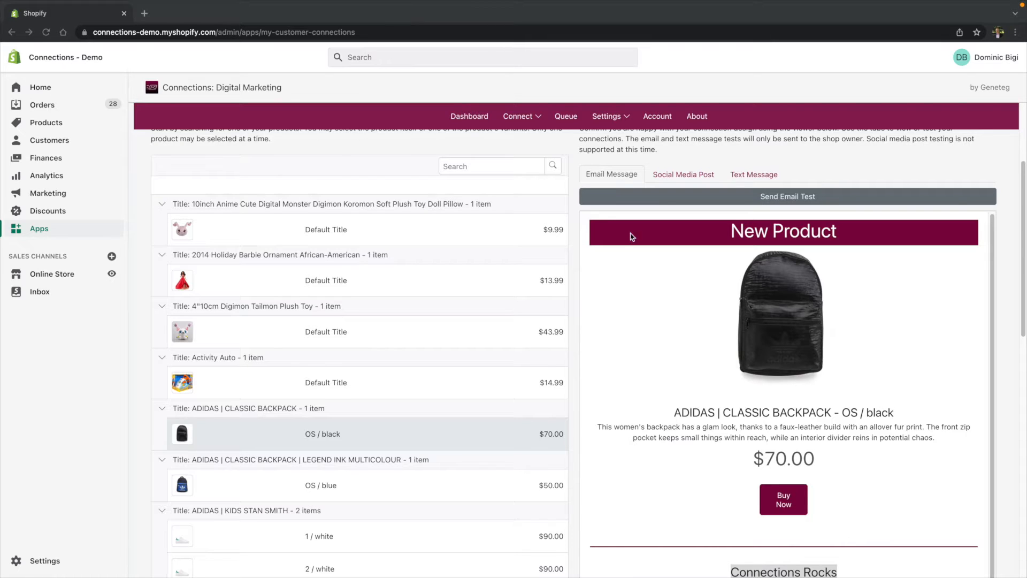
- Preview the backpack connection as a social media post and as a text message, and return to the email version
left_click(677, 176)
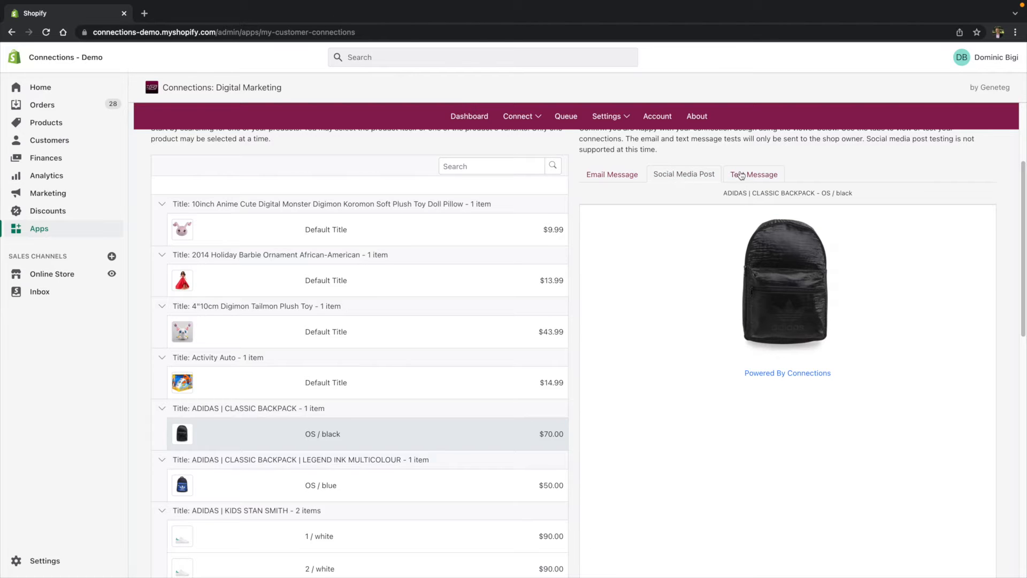
left_click(764, 176)
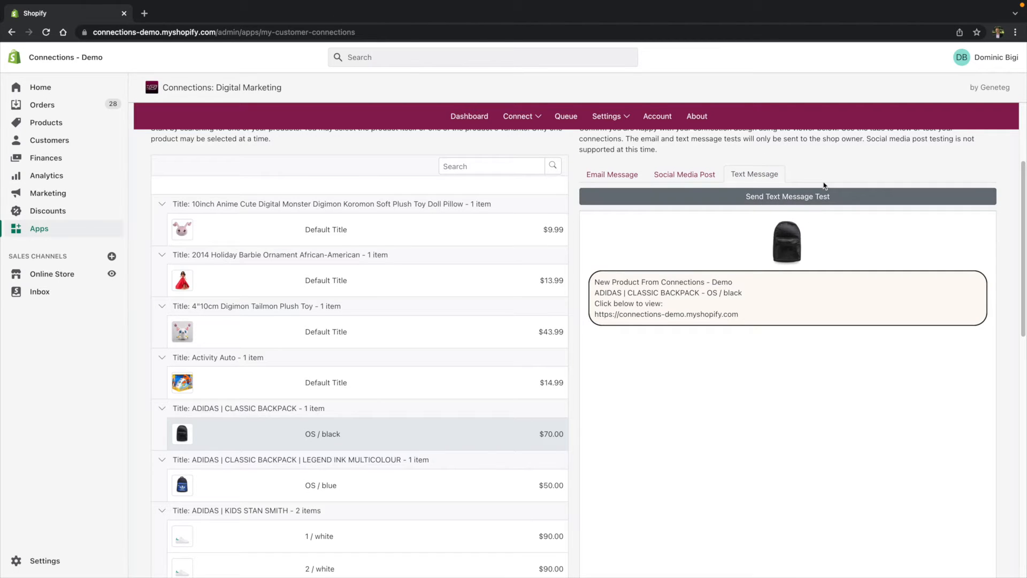
left_click(596, 174)
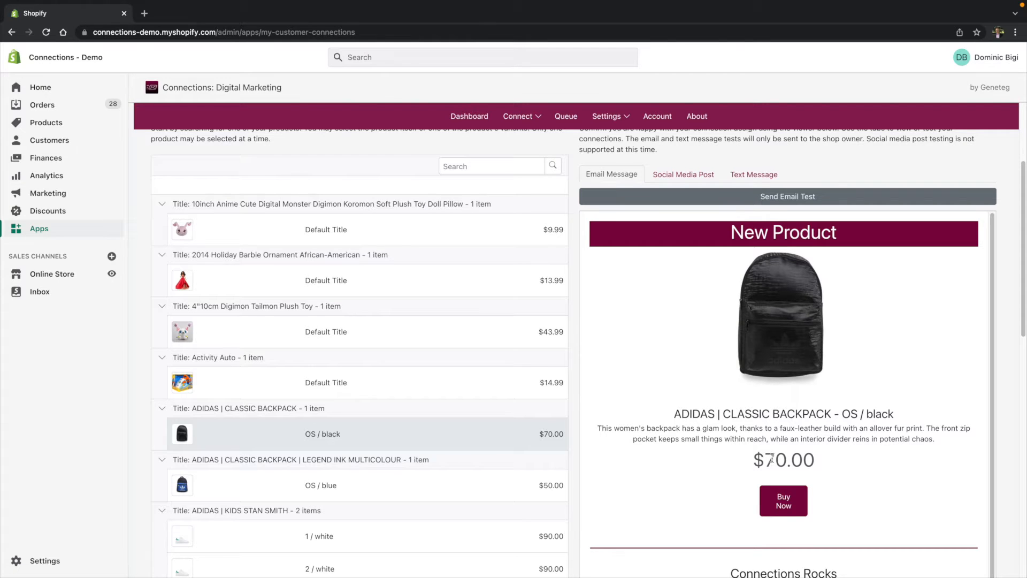
- Examine the email preview from the header and product details down to the logo, social links, store address and unsubscribe link
scroll(788, 485, "down", 1)
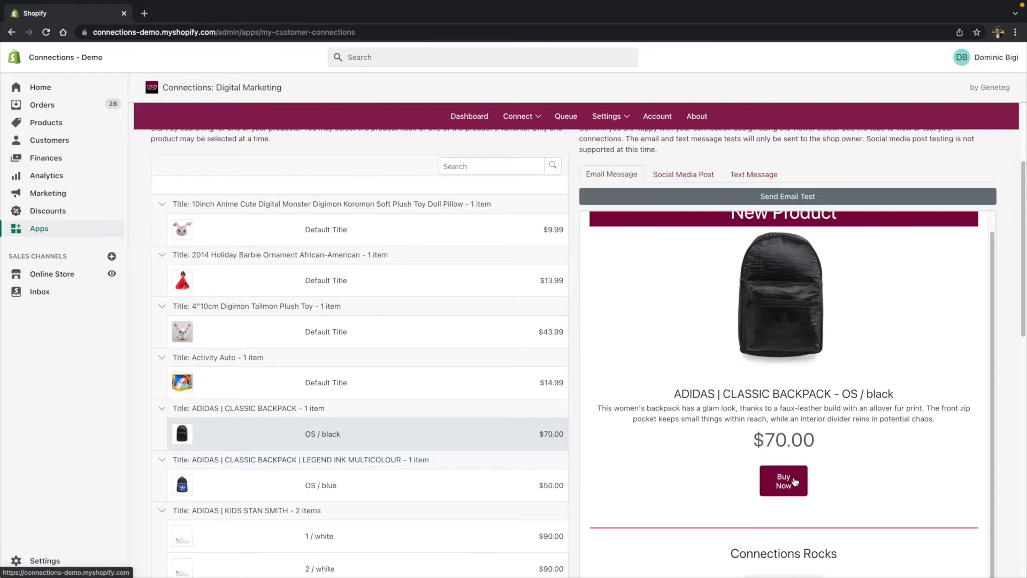
scroll(794, 481, "down", 3)
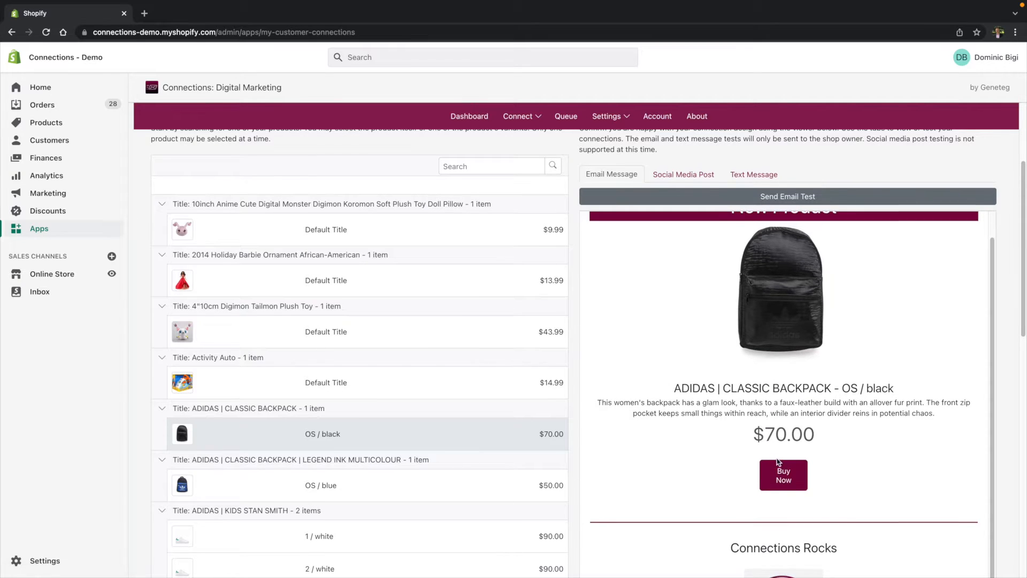
scroll(817, 484, "down", 3)
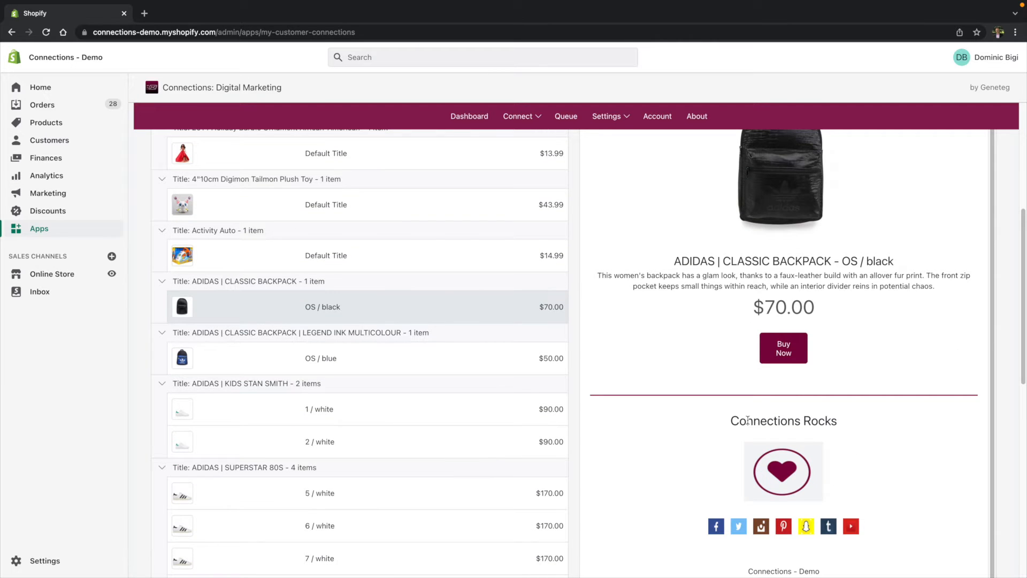
scroll(789, 471, "down", 1)
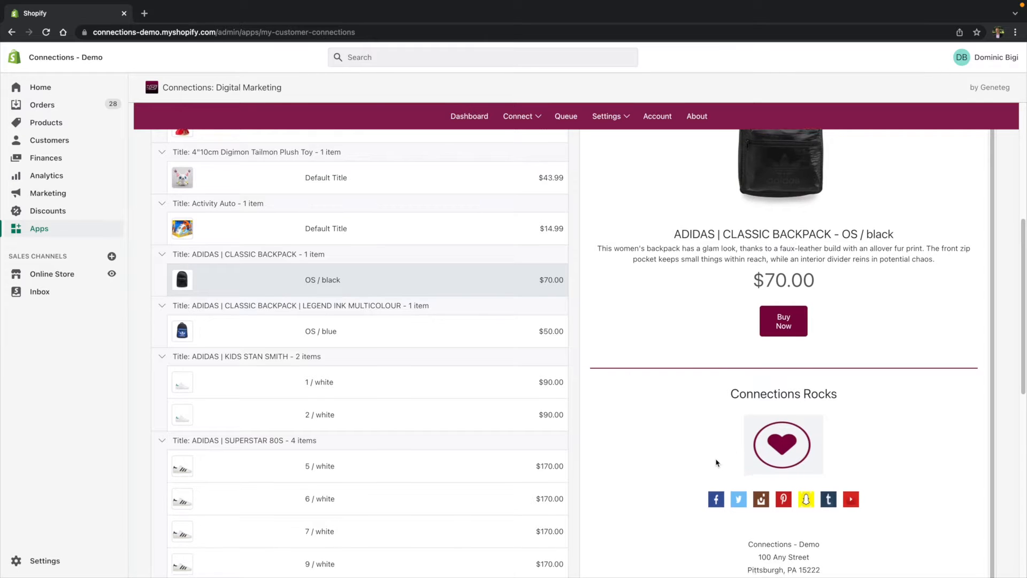
scroll(744, 485, "down", 1)
scroll(813, 488, "down", 1)
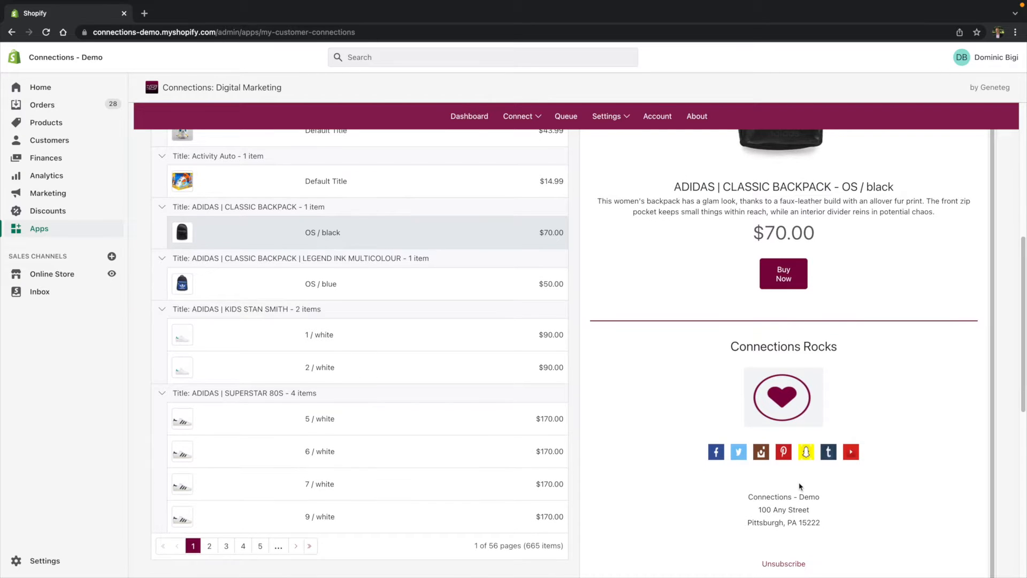
scroll(800, 487, "down", 2)
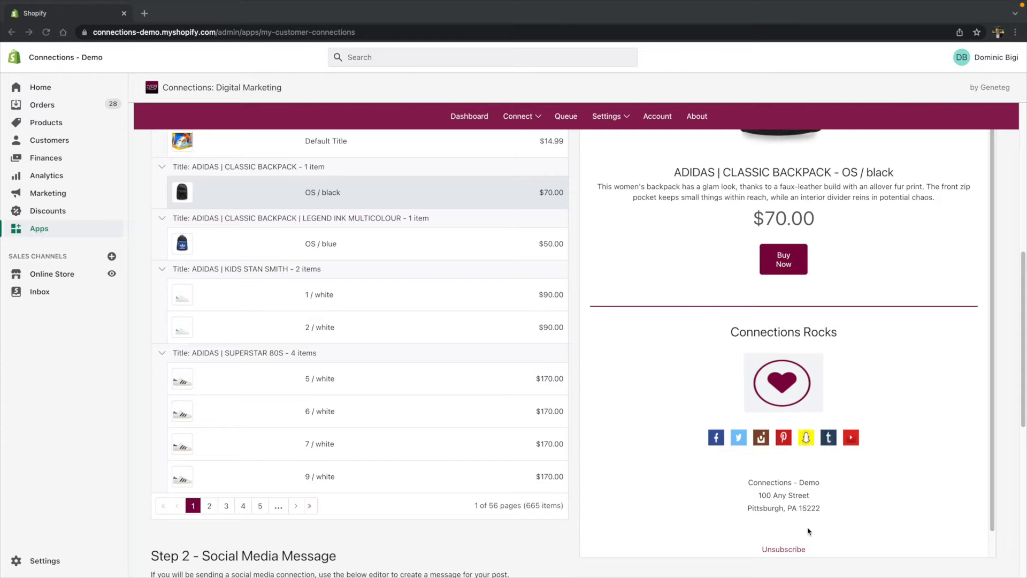
scroll(805, 423, "up", 10)
scroll(824, 440, "down", 1)
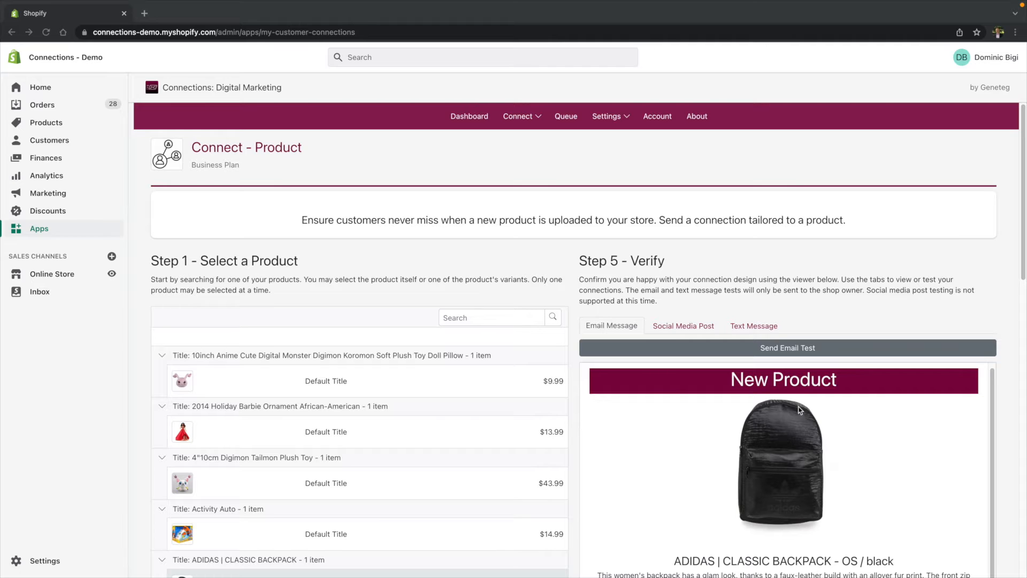
scroll(803, 402, "down", 3)
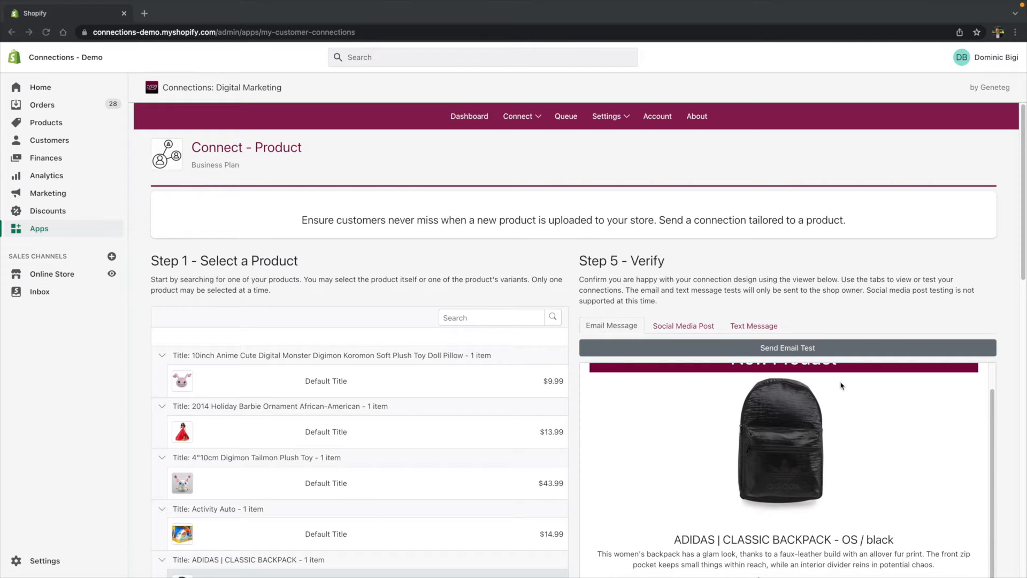
scroll(839, 390, "up", 3)
scroll(729, 429, "down", 5)
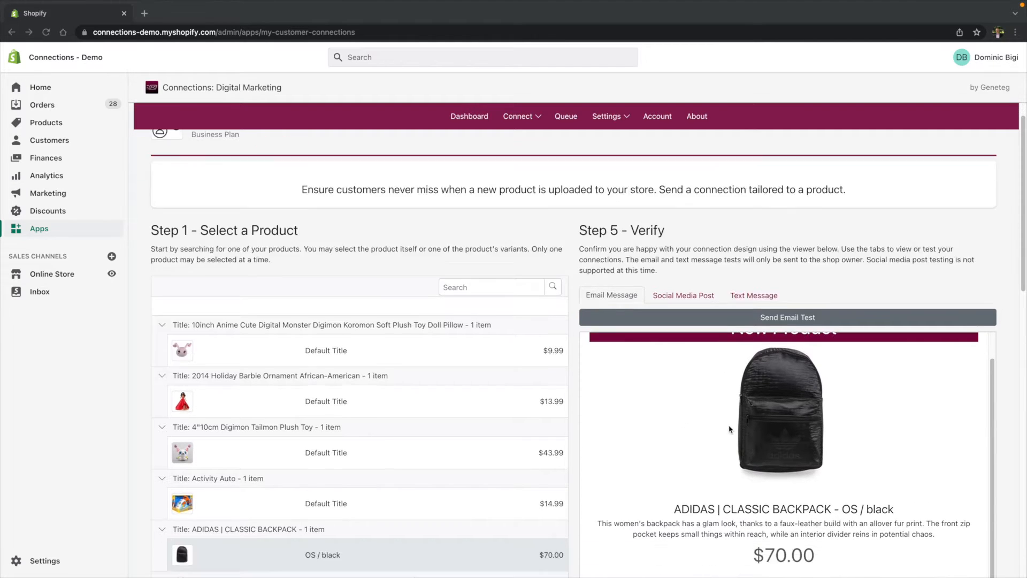
scroll(729, 429, "down", 6)
scroll(668, 392, "up", 6)
scroll(671, 403, "up", 1)
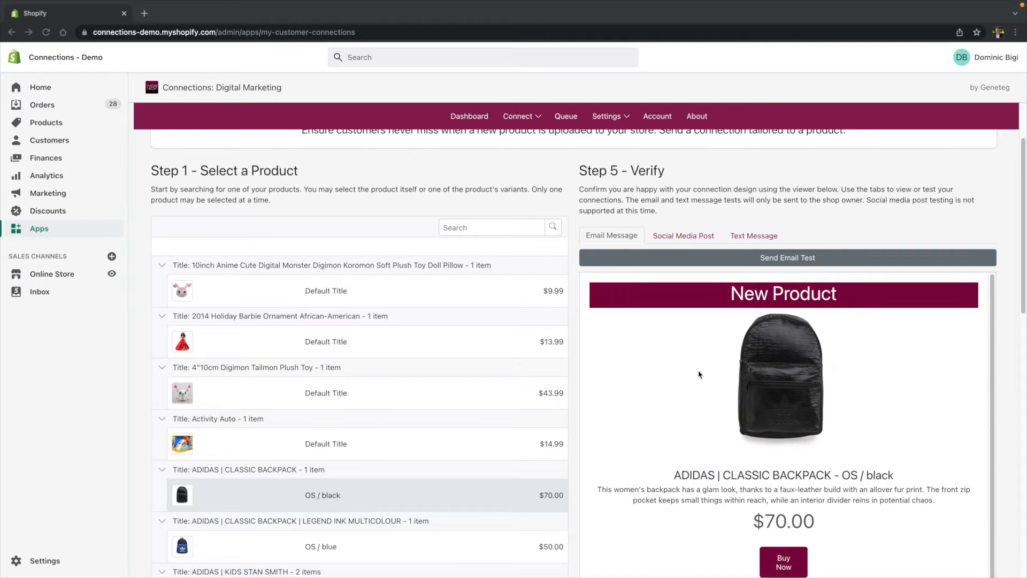
left_click(612, 117)
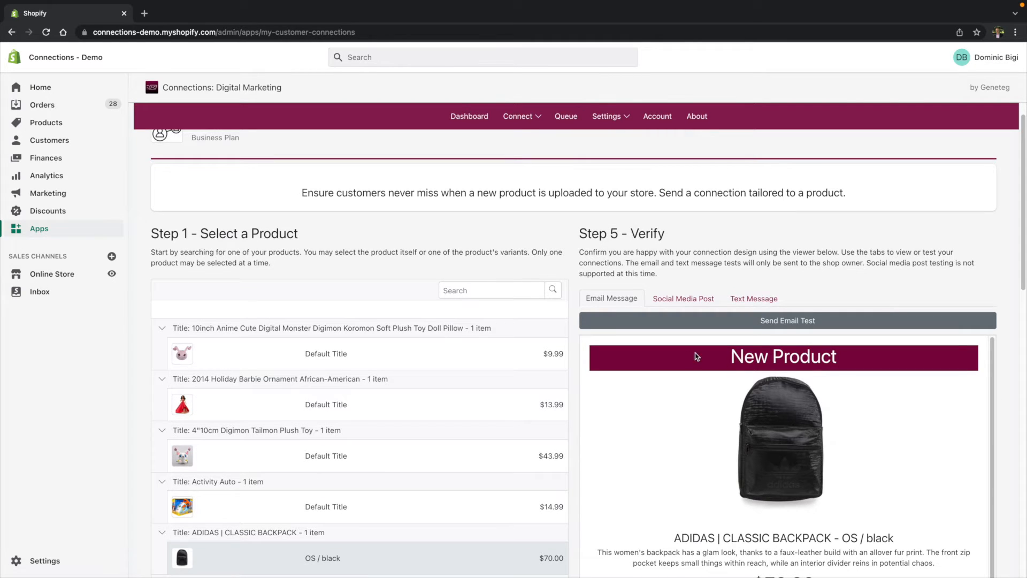
- Enter "New Product Annoucement" as the social media message for the connection
scroll(798, 386, "down", 3)
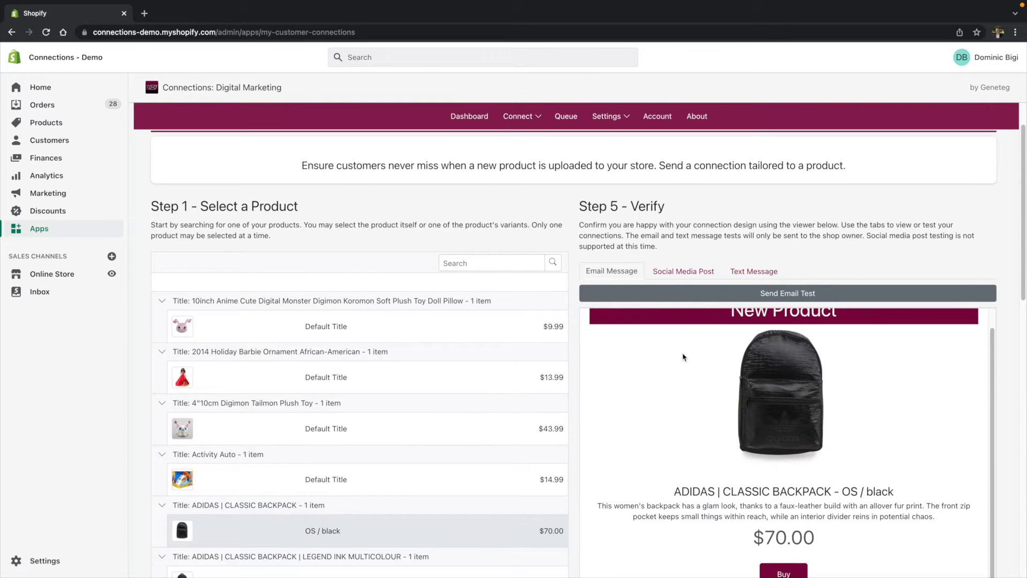
scroll(454, 321, "down", 3)
scroll(453, 359, "down", 3)
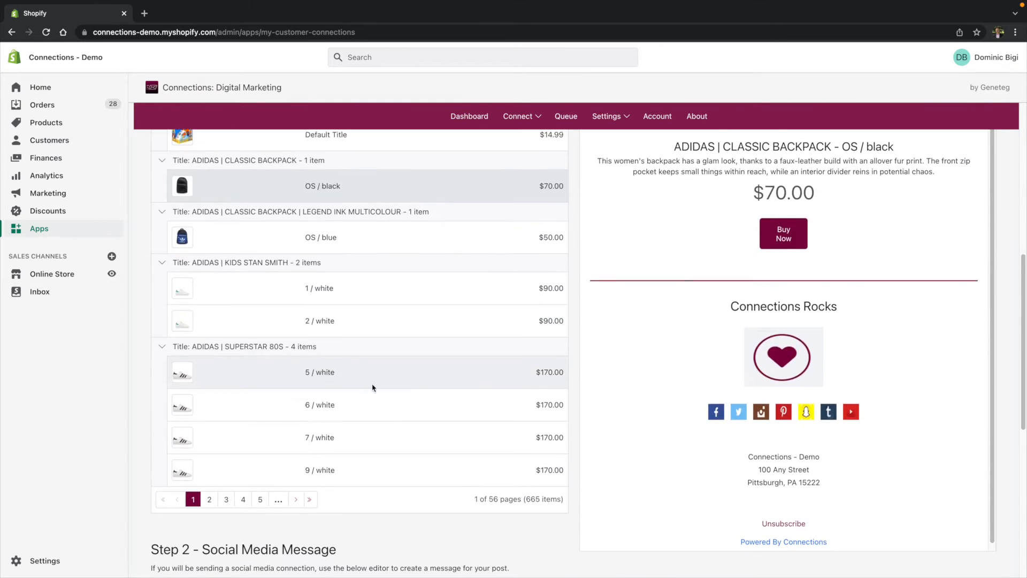
scroll(321, 499, "down", 1)
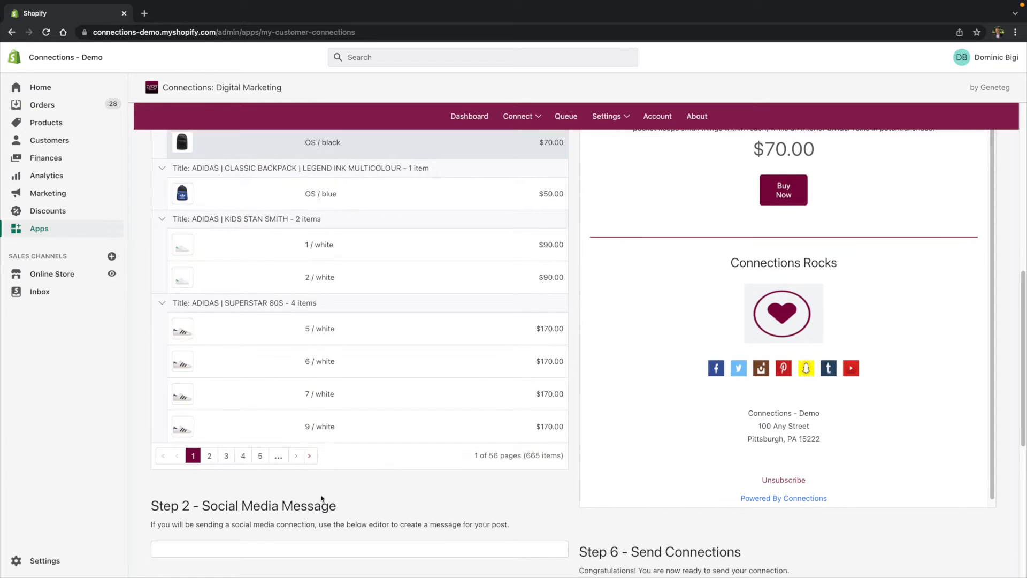
left_click(256, 552)
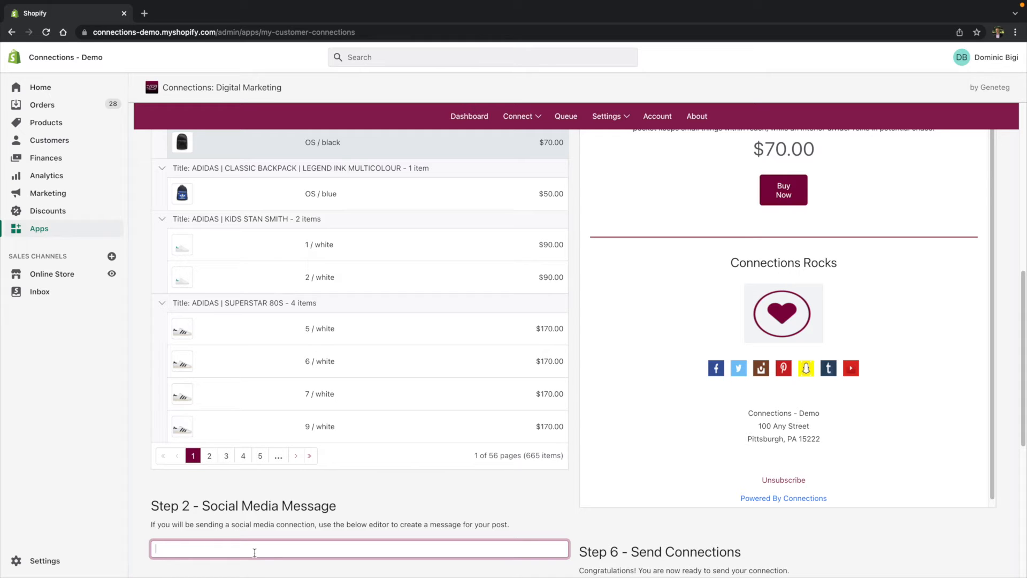
type("New Product Annoucement")
- Check the message text above the backpack image in the social media post preview
scroll(497, 481, "up", 8)
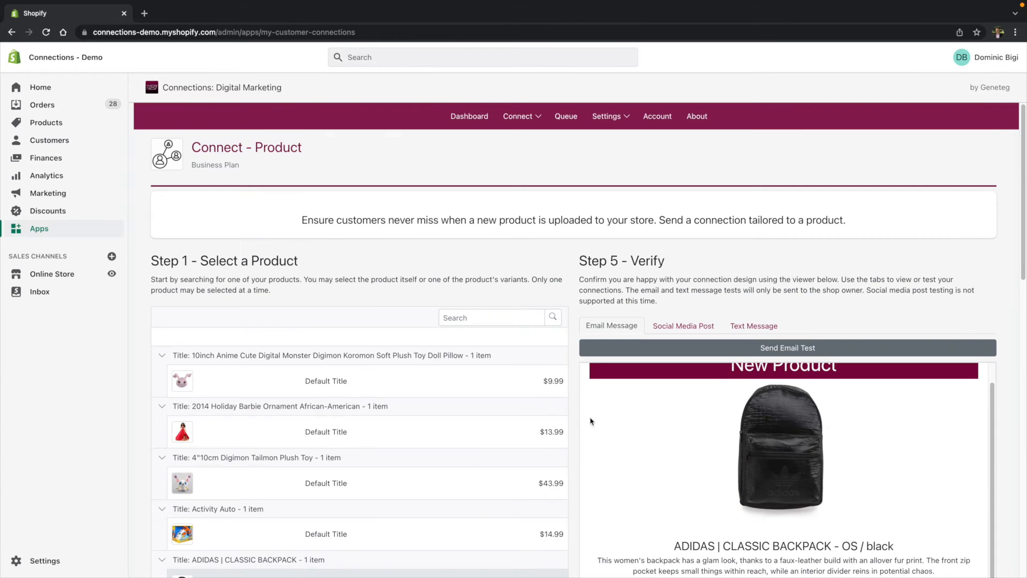
left_click(693, 327)
scroll(717, 321, "down", 1)
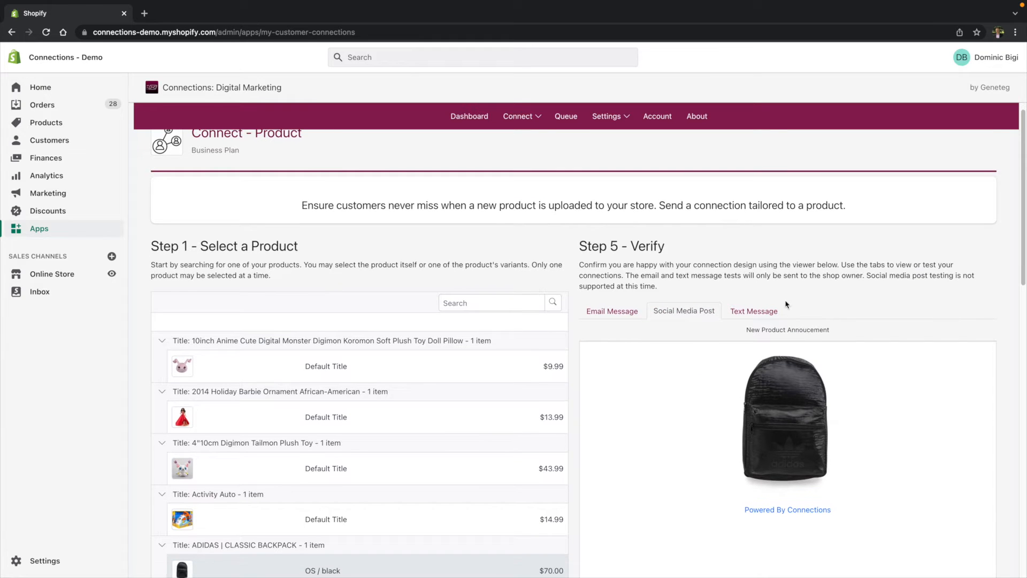
left_click(746, 331)
left_click_drag(745, 332, 801, 330)
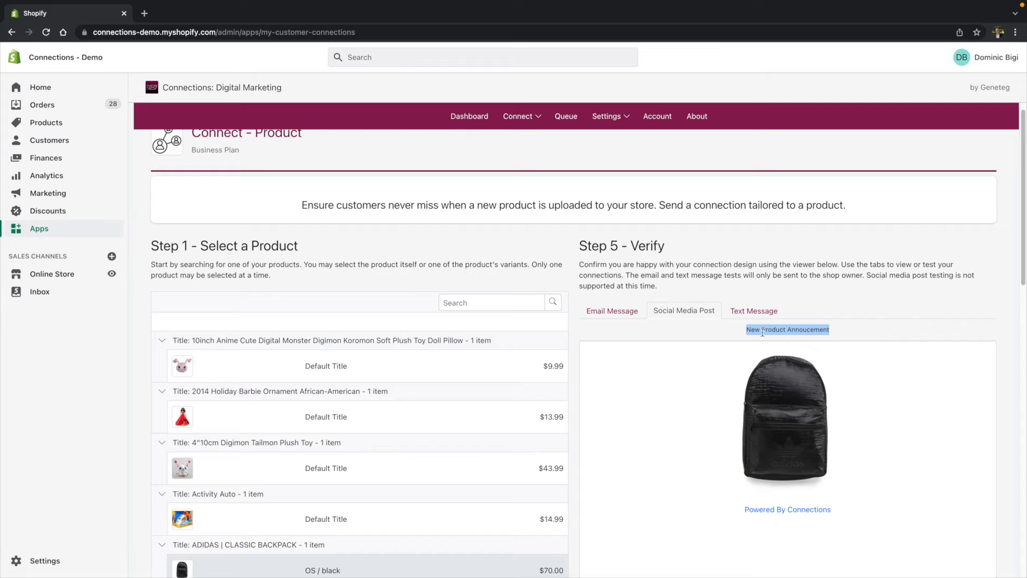
- Choose Email as the destination for the connection
scroll(413, 268, "down", 3)
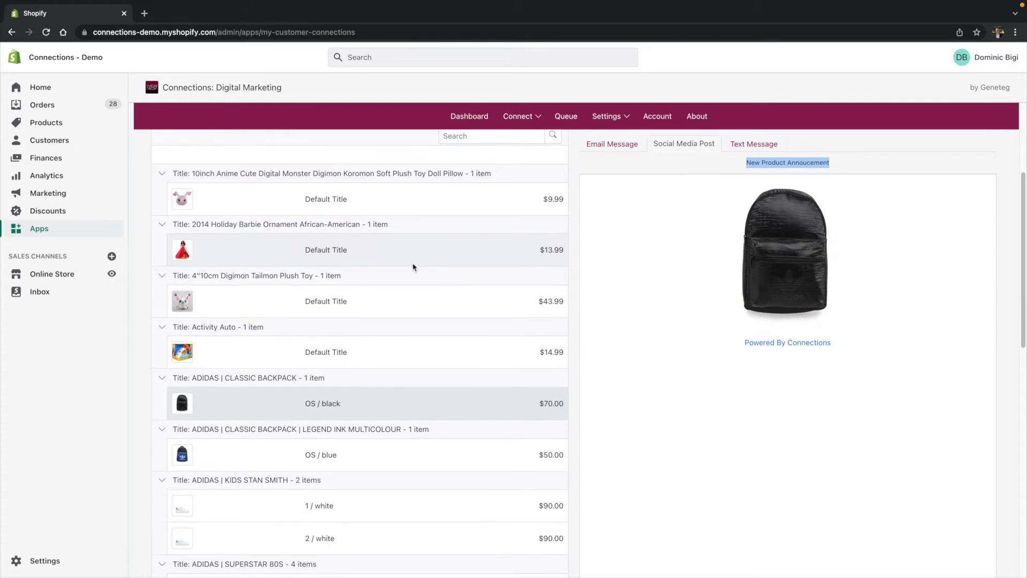
scroll(413, 268, "down", 8)
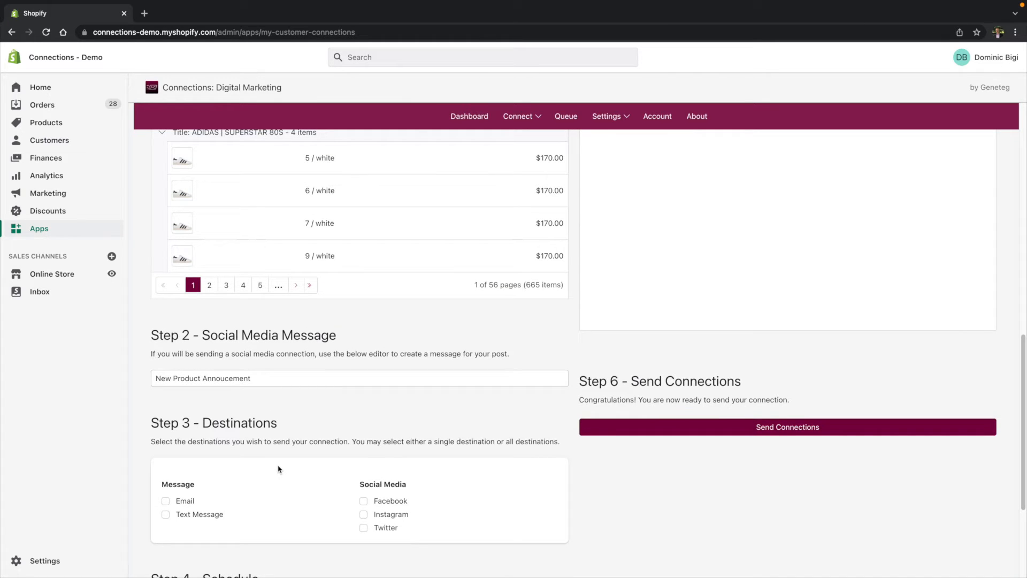
scroll(214, 460, "down", 1)
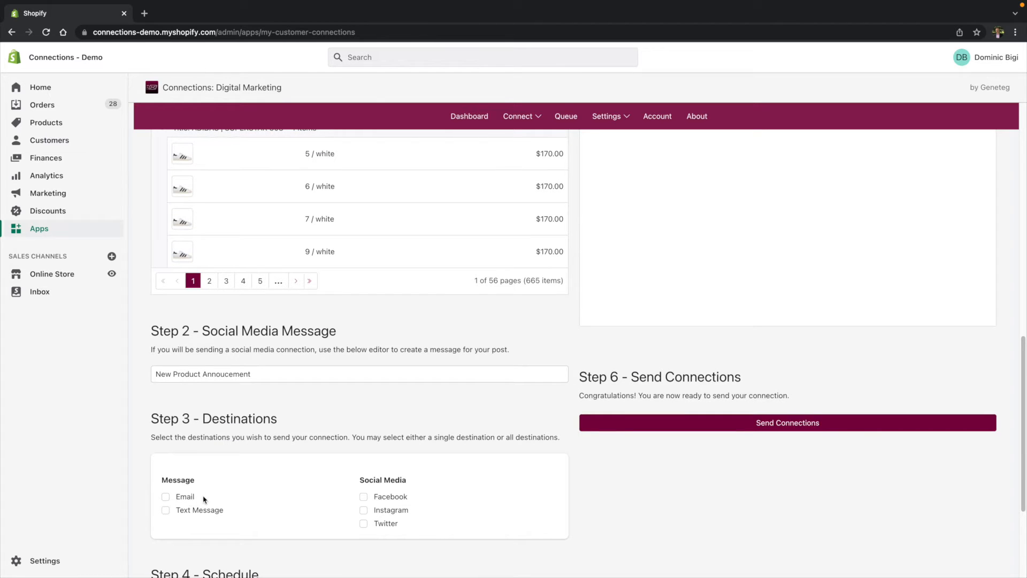
scroll(195, 511, "down", 1)
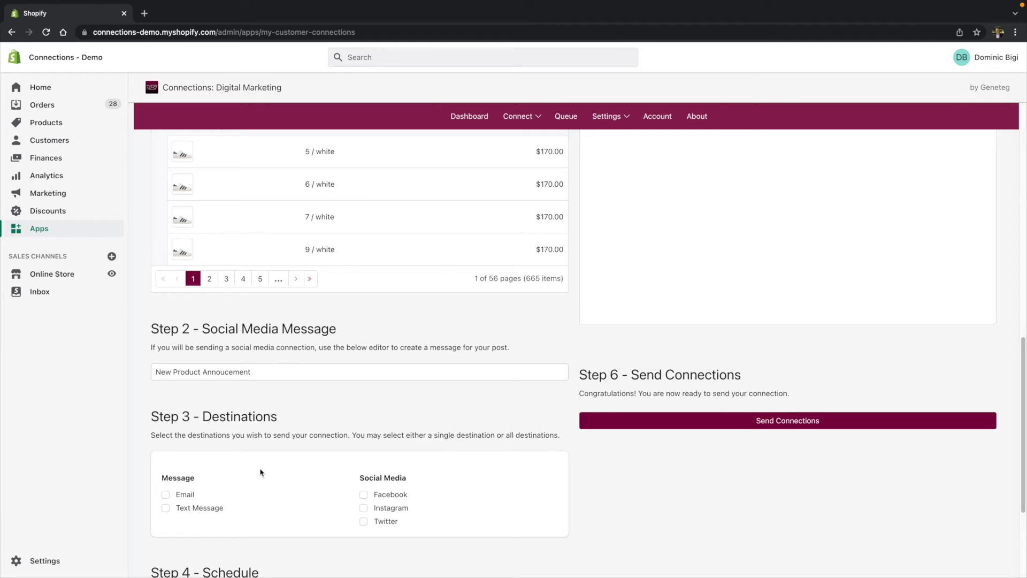
left_click(184, 496)
scroll(316, 428, "down", 1)
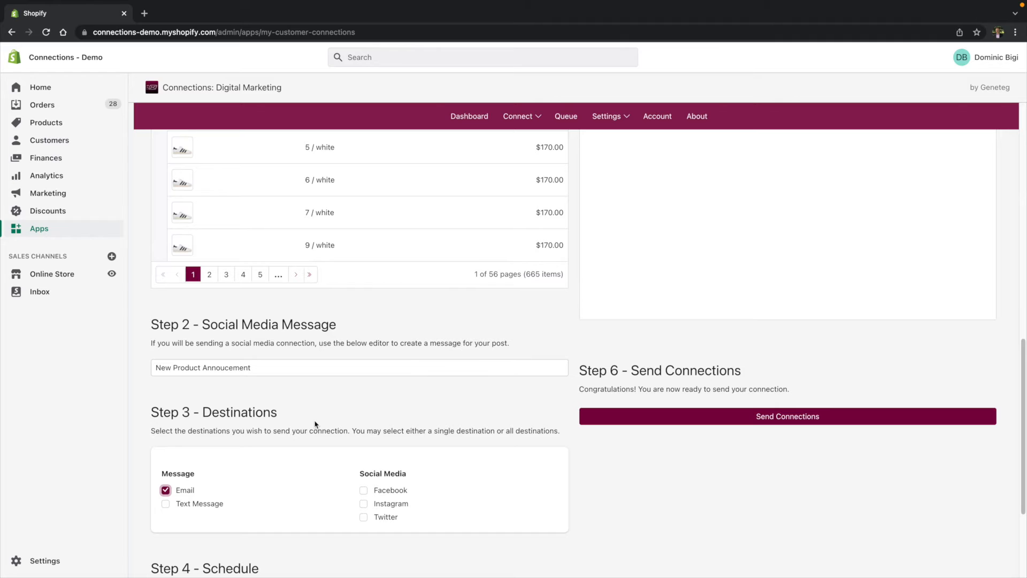
scroll(310, 427, "down", 5)
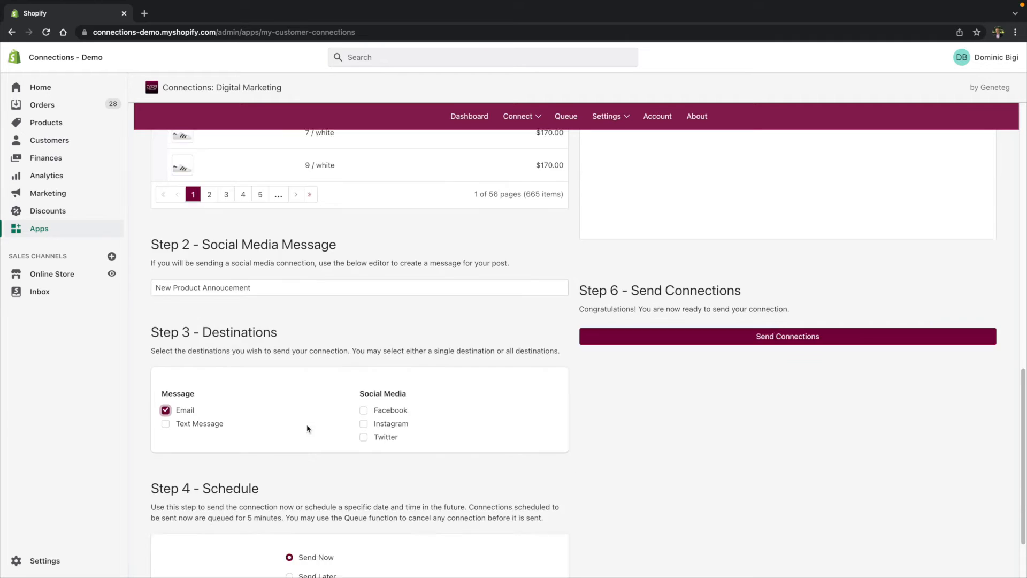
- Try scheduling the connection to send later on 1/27/2022 at 5:00 PM, and return the schedule to Send Now
scroll(266, 440, "down", 2)
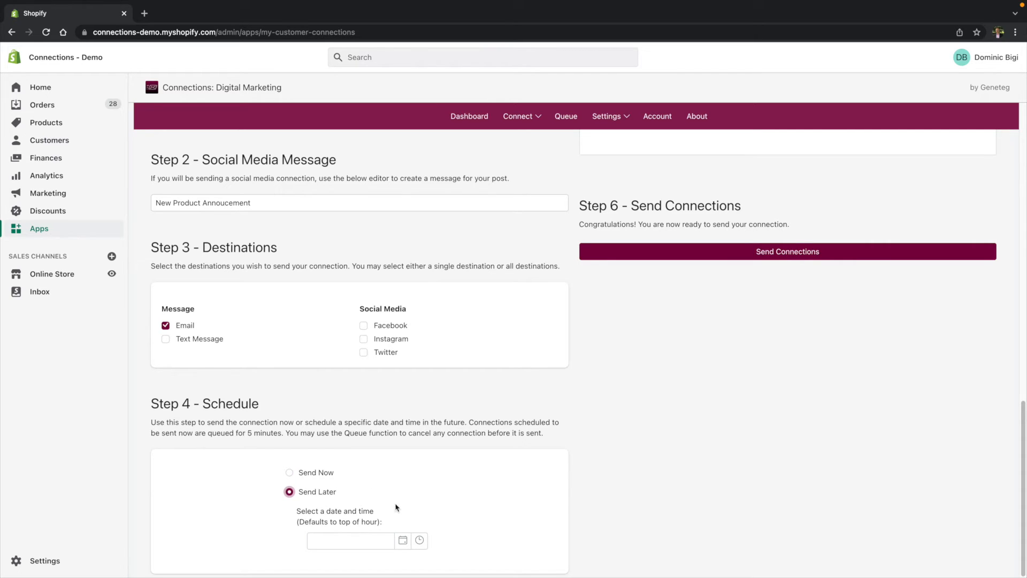
left_click(402, 540)
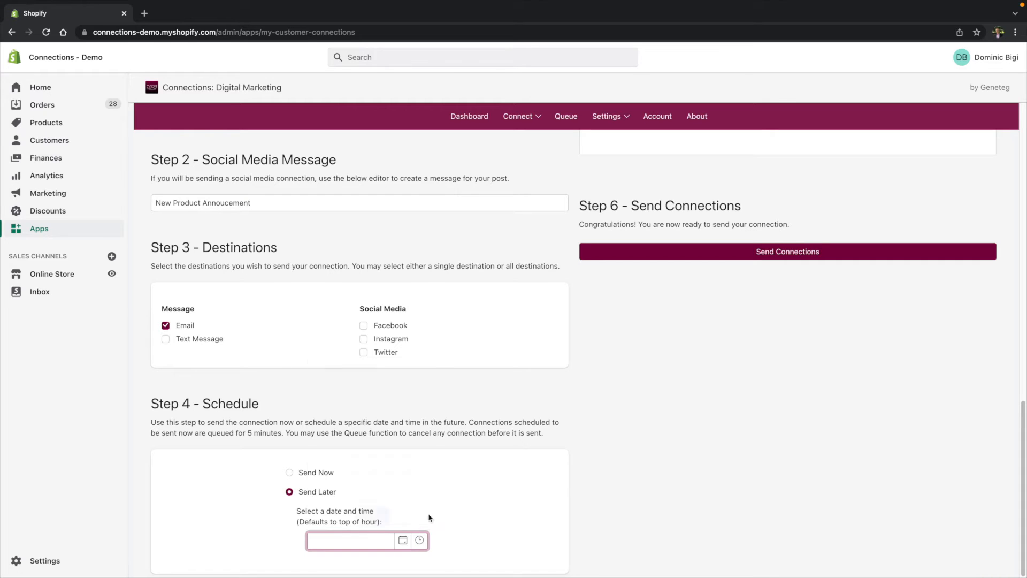
left_click(402, 541)
left_click(394, 477)
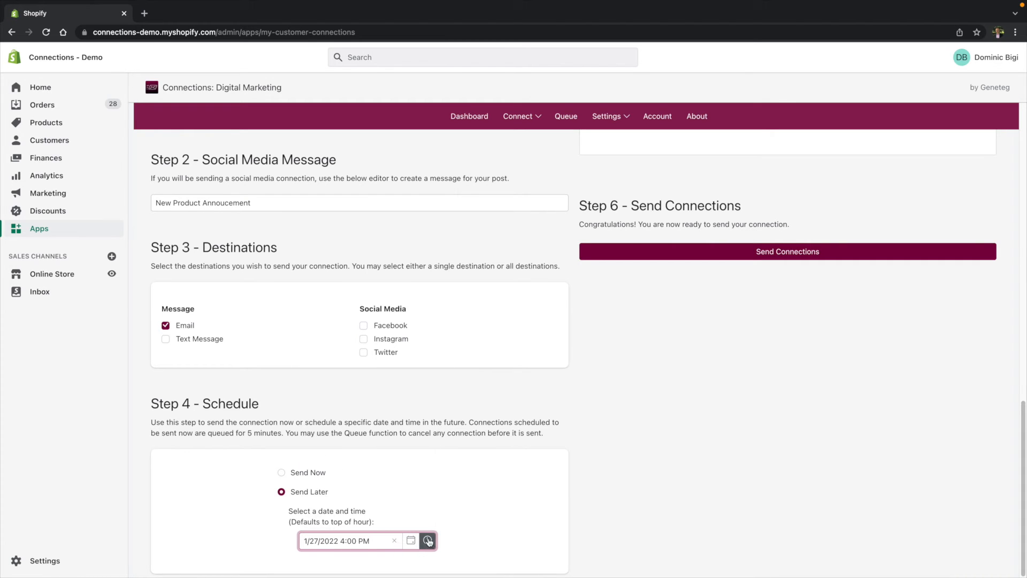
left_click(429, 541)
left_click(344, 497)
left_click(308, 473)
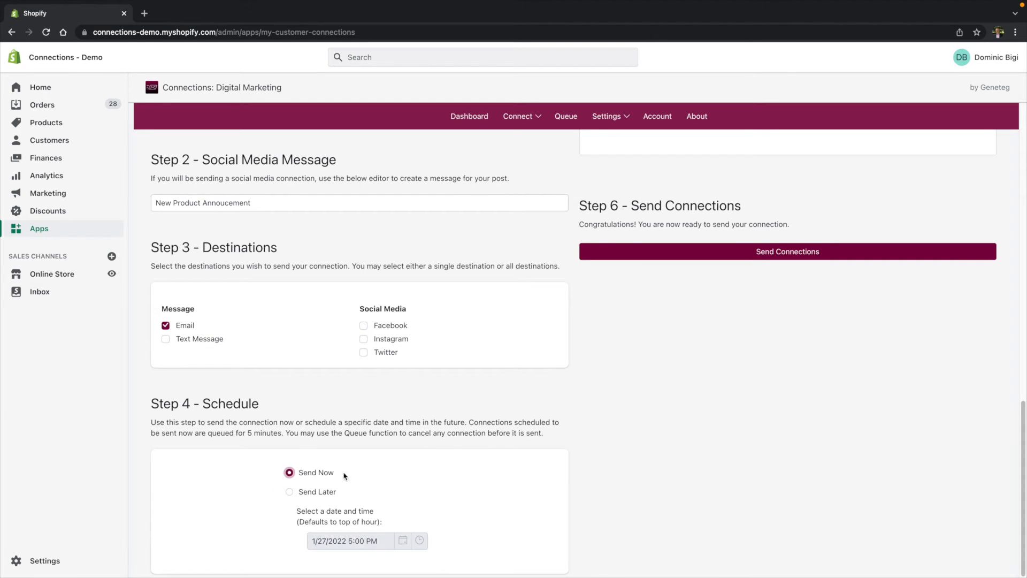
- Check the email message preview for the backpack, from its header through the product description and price
scroll(691, 472, "up", 10)
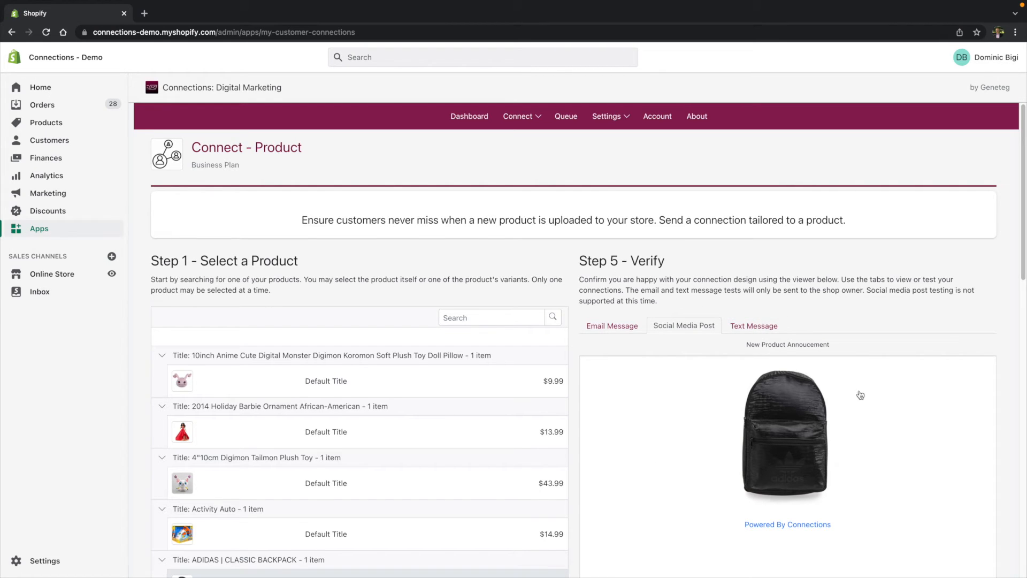
left_click(629, 331)
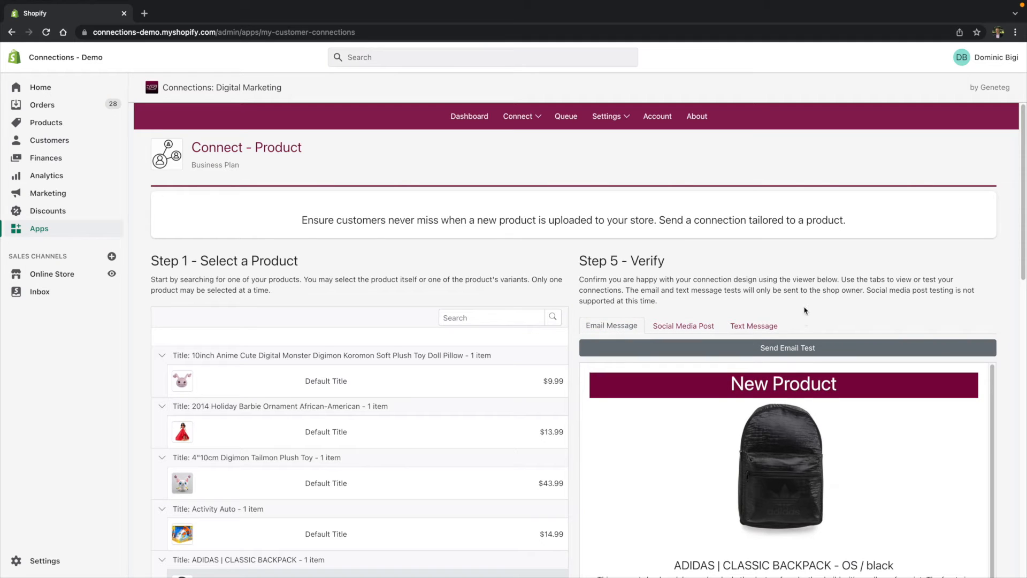
scroll(753, 408, "down", 1)
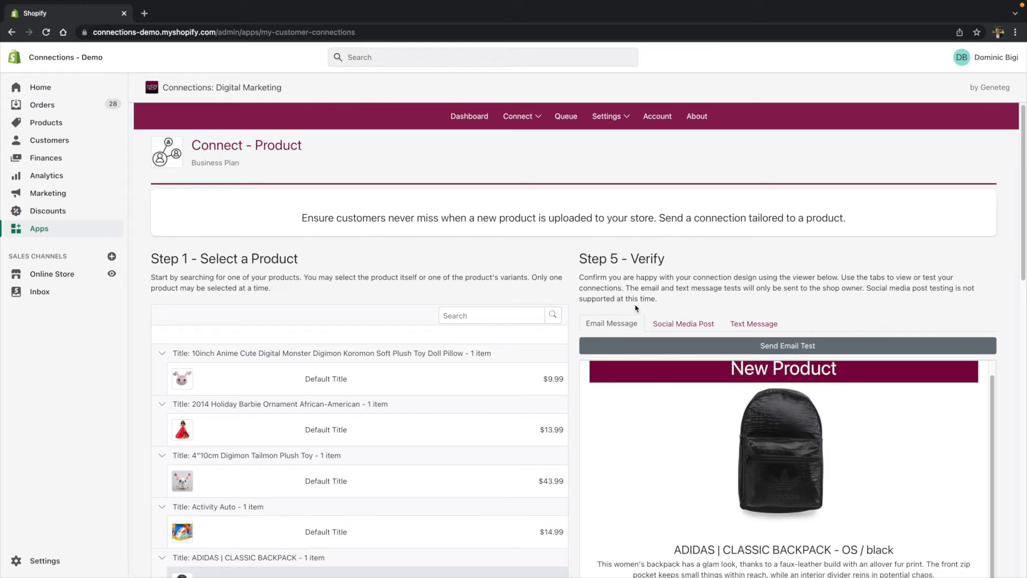
scroll(904, 449, "down", 5)
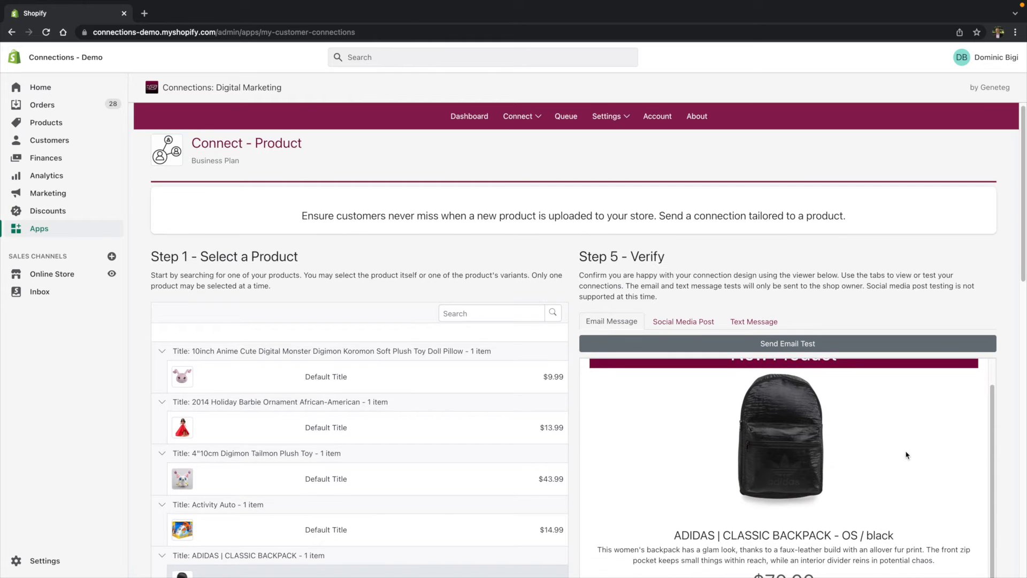
scroll(833, 424, "down", 5)
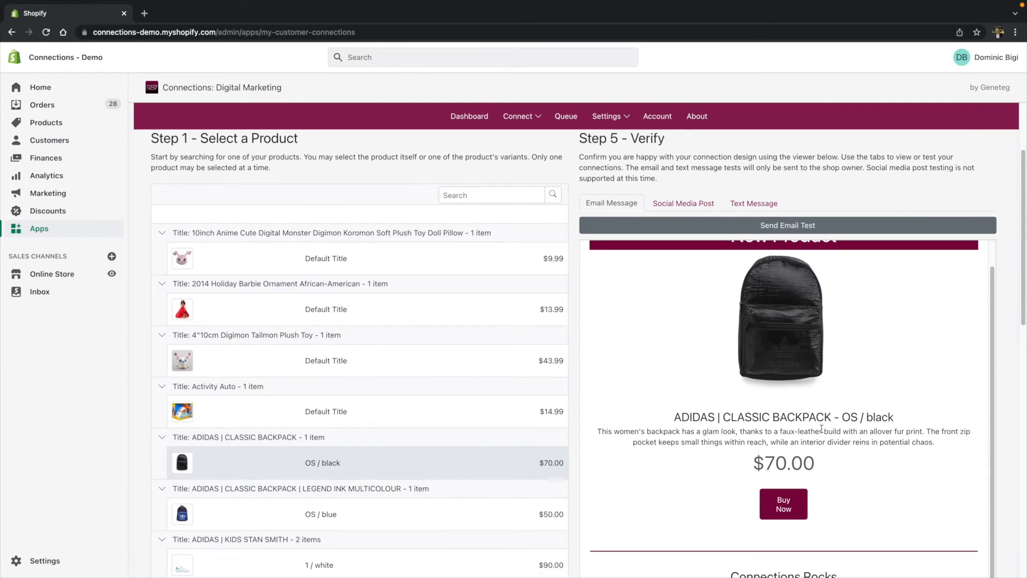
scroll(858, 436, "up", 10)
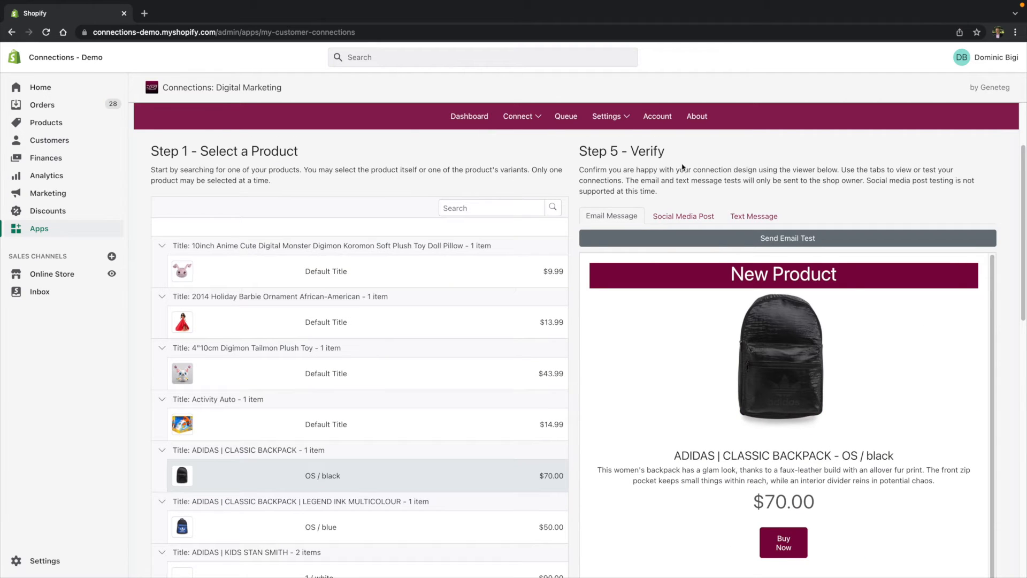
- Try the email test options by also enabling a test to any email address, and cancel without sending
left_click(762, 241)
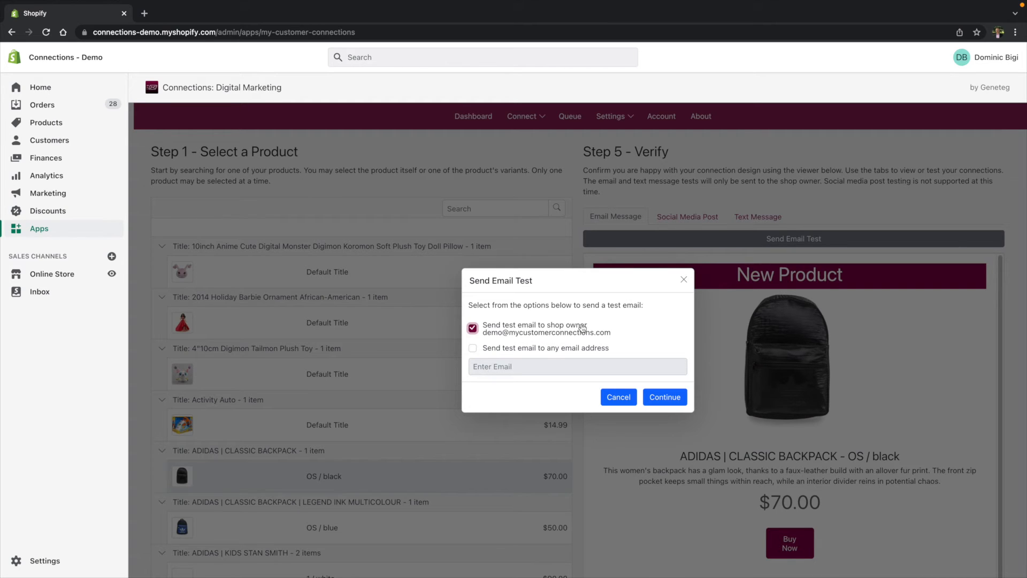
left_click(544, 349)
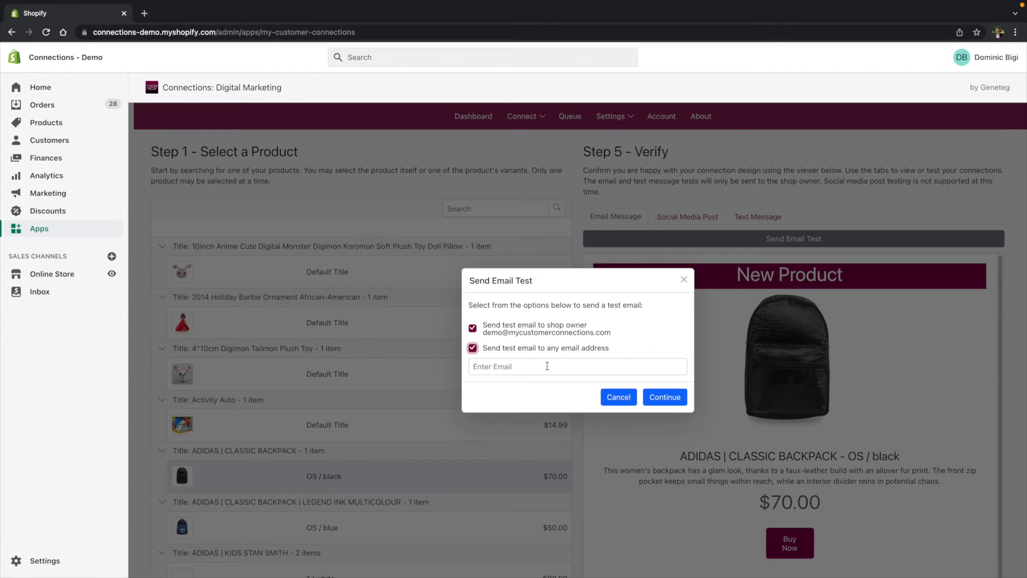
left_click(619, 397)
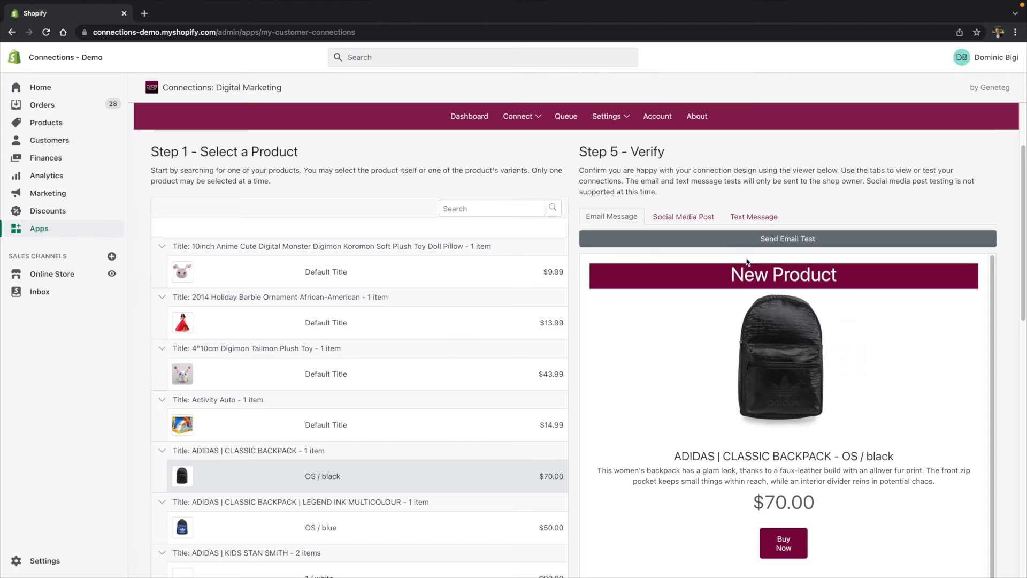
- Check the text message preview, and look through the email message preview again down to its footer
left_click(755, 220)
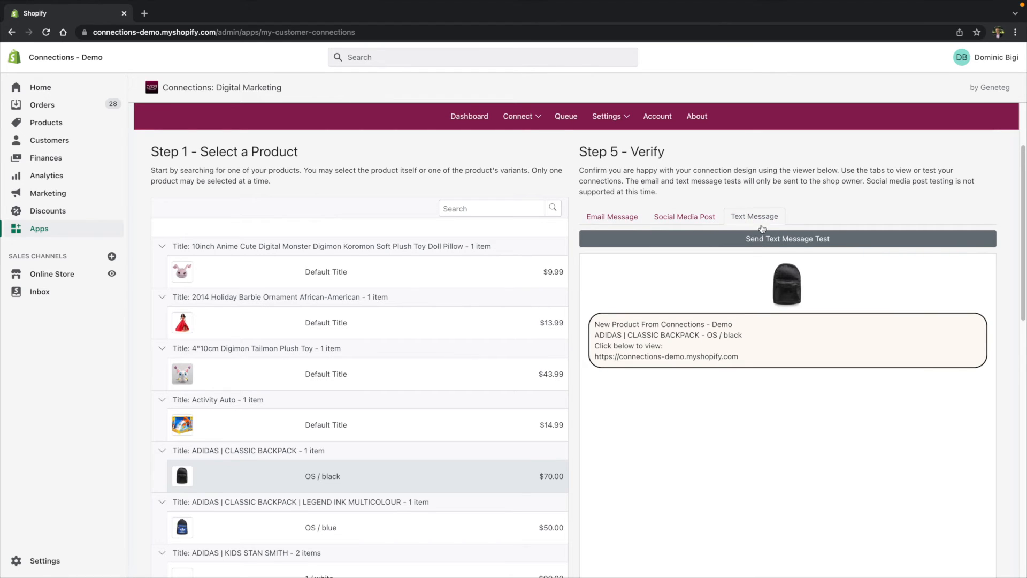
left_click(623, 216)
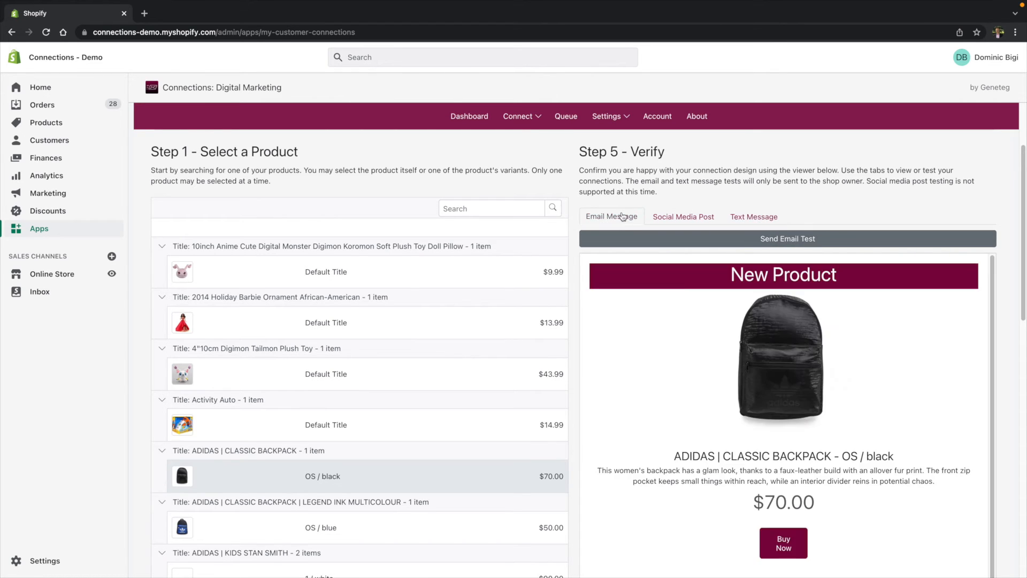
scroll(661, 303, "down", 2)
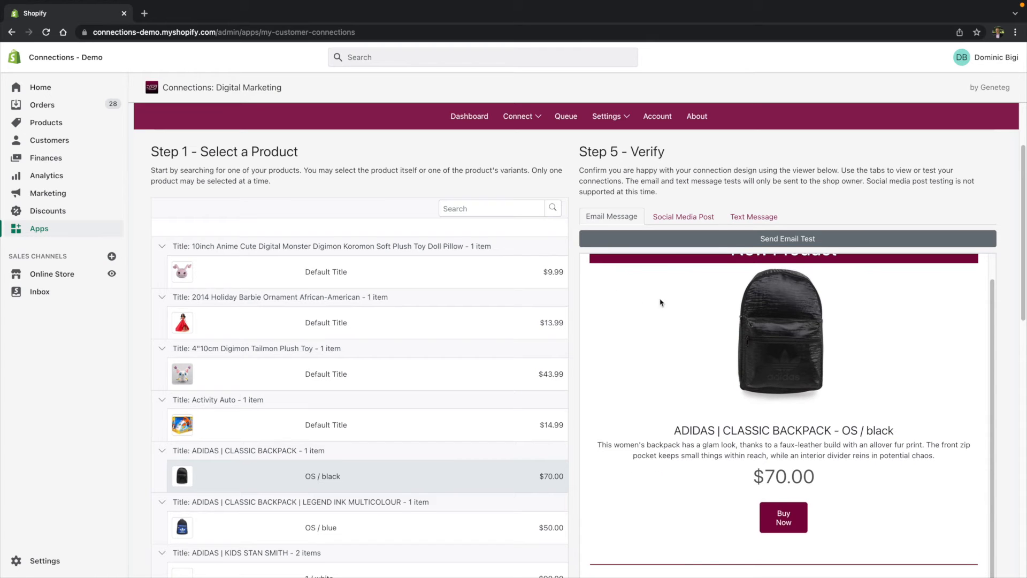
scroll(664, 299, "down", 10)
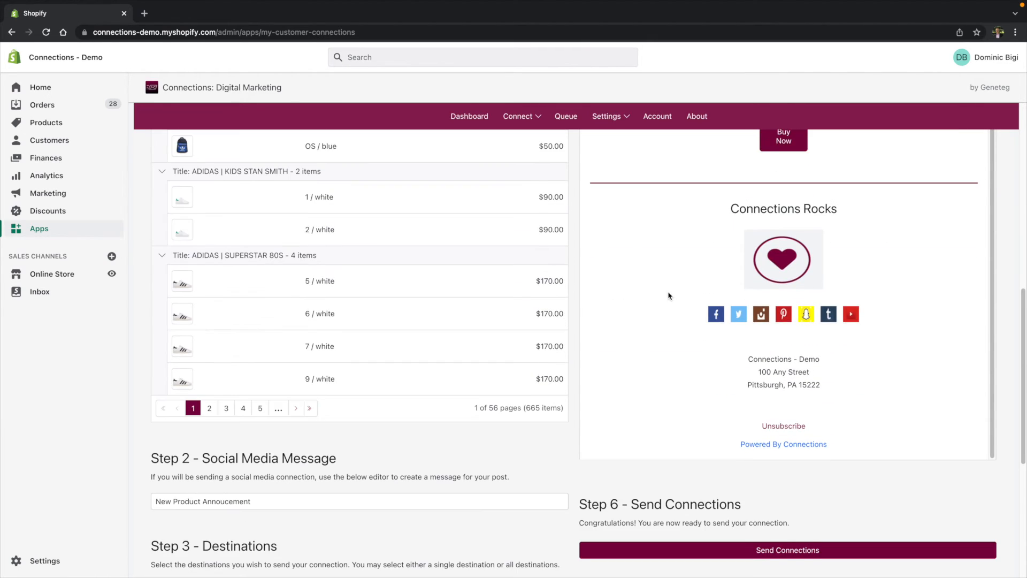
- Send the new-product email connection and confirm sending it
scroll(671, 297, "down", 1)
left_click(791, 539)
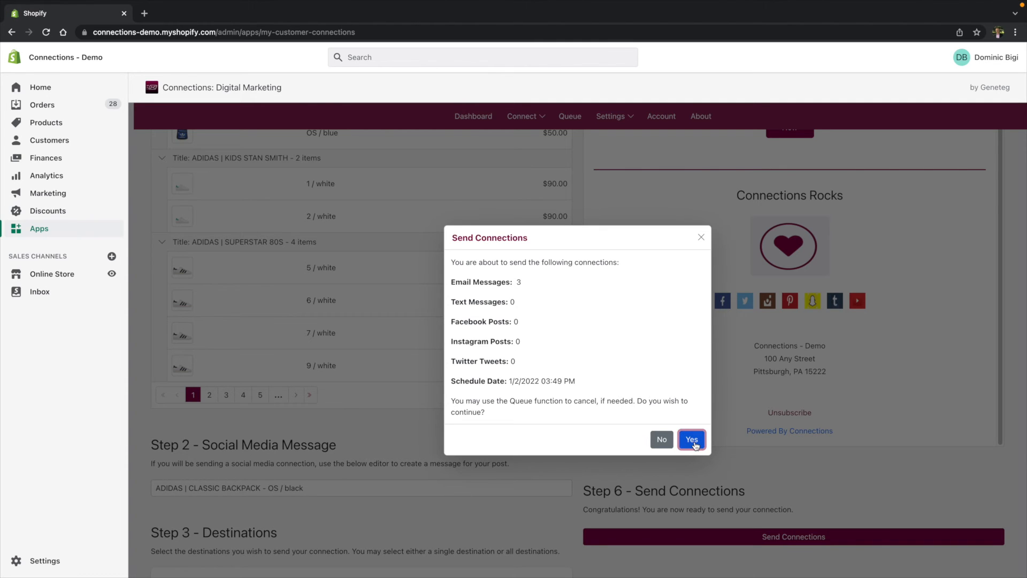
left_click(692, 439)
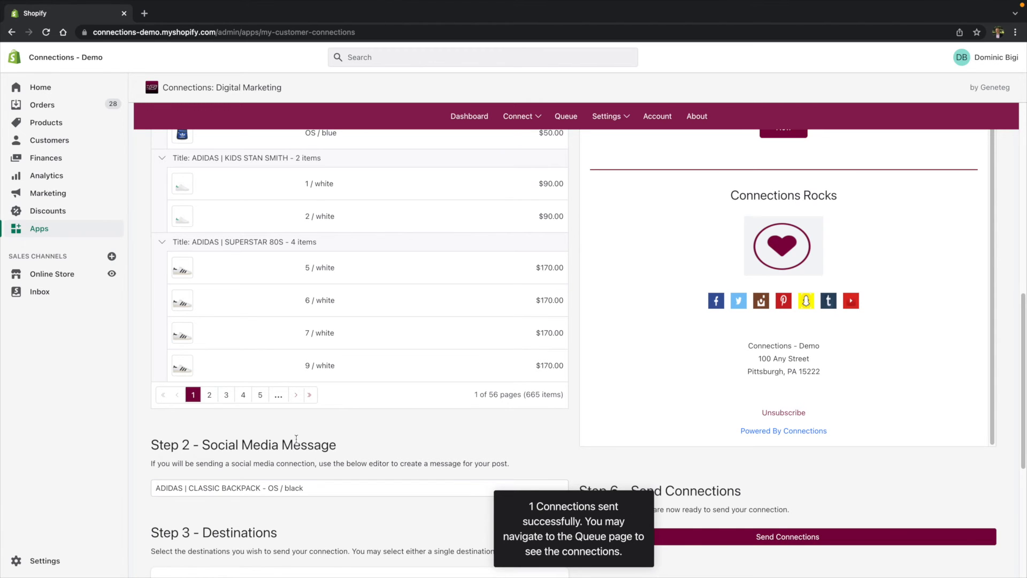
- Open the connection queue and review the destinations, scheduled times and statuses of the sent connections
scroll(296, 439, "down", 3)
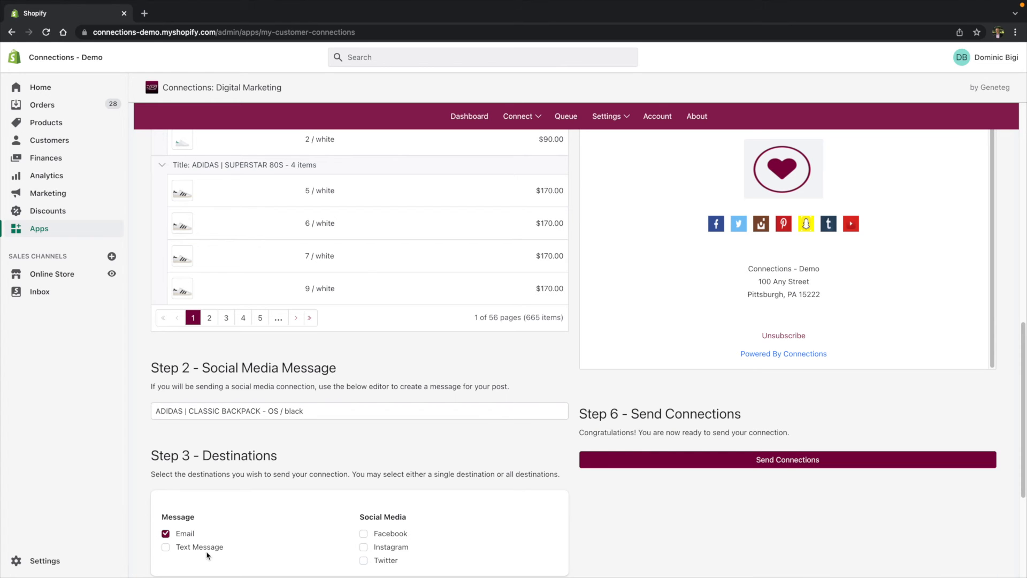
scroll(268, 480, "down", 1)
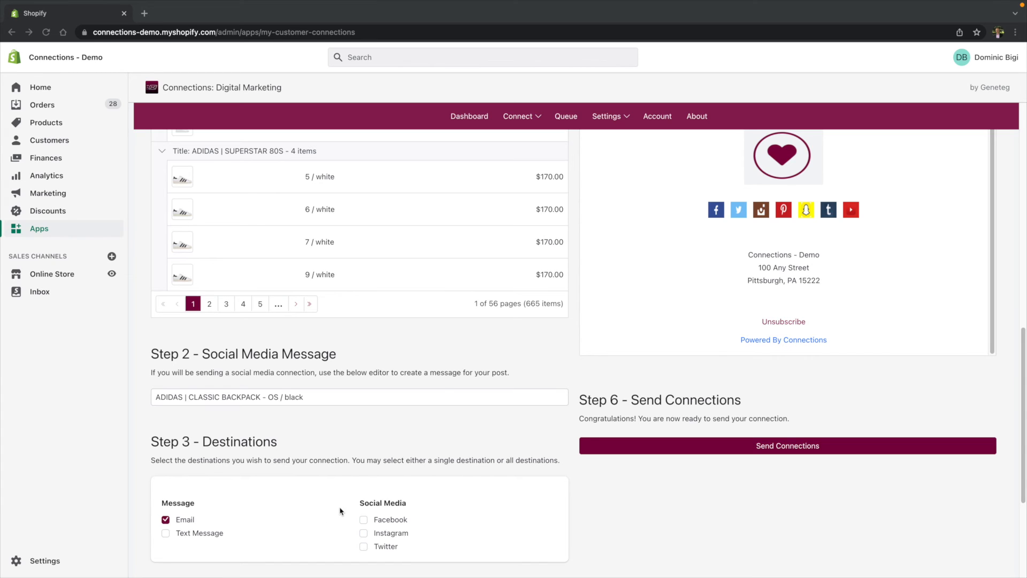
left_click(566, 117)
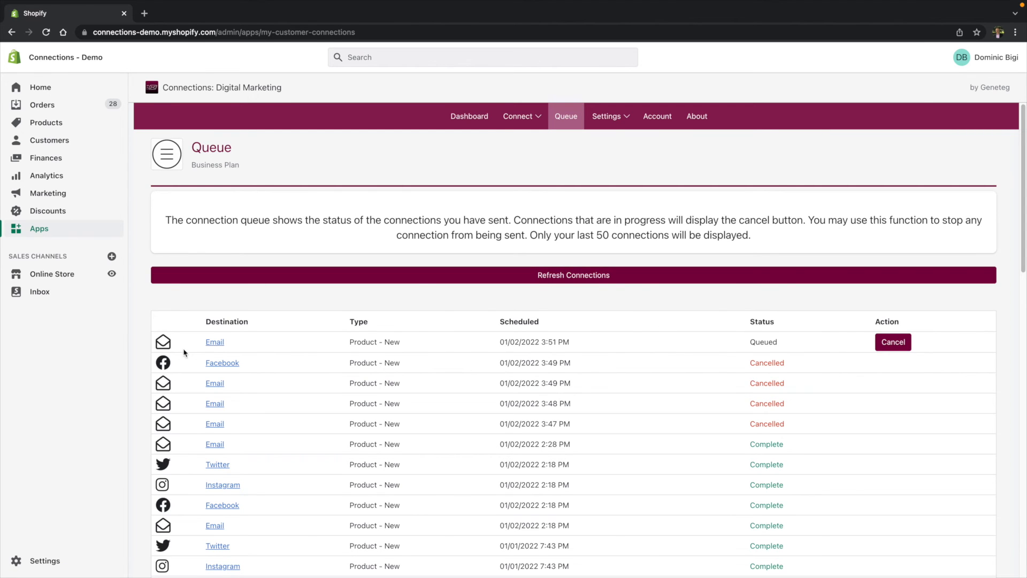
scroll(465, 316, "down", 1)
scroll(465, 314, "down", 1)
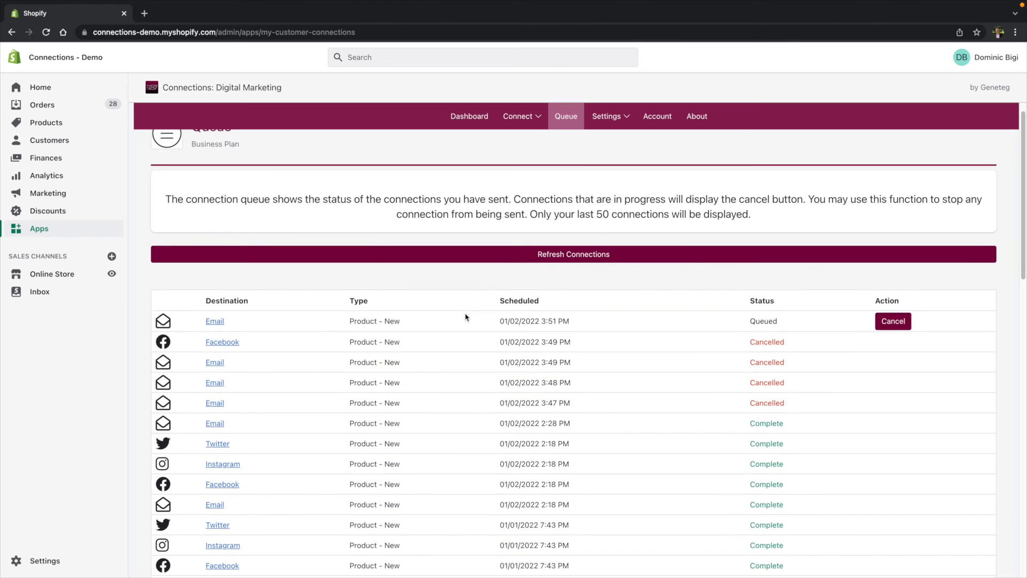
scroll(505, 382, "down", 2)
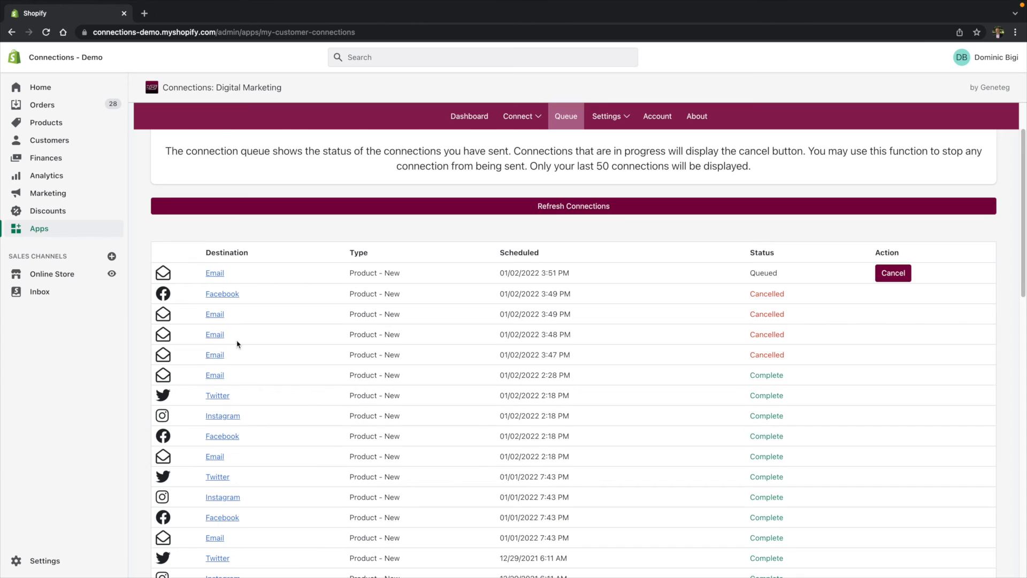
scroll(238, 343, "up", 1)
- View the content of the queued email connection and close its page again
left_click(217, 302)
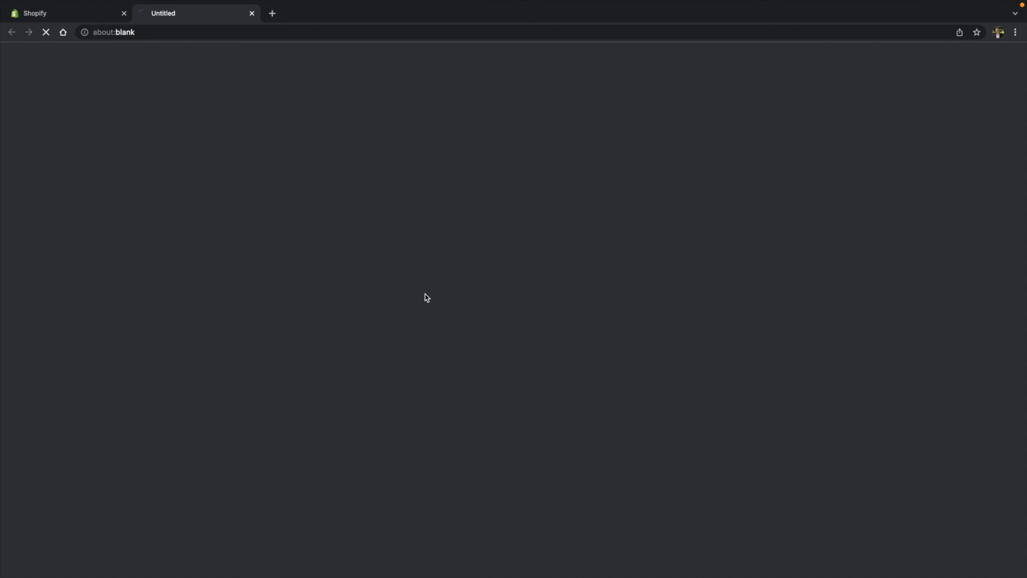
scroll(610, 275, "down", 1)
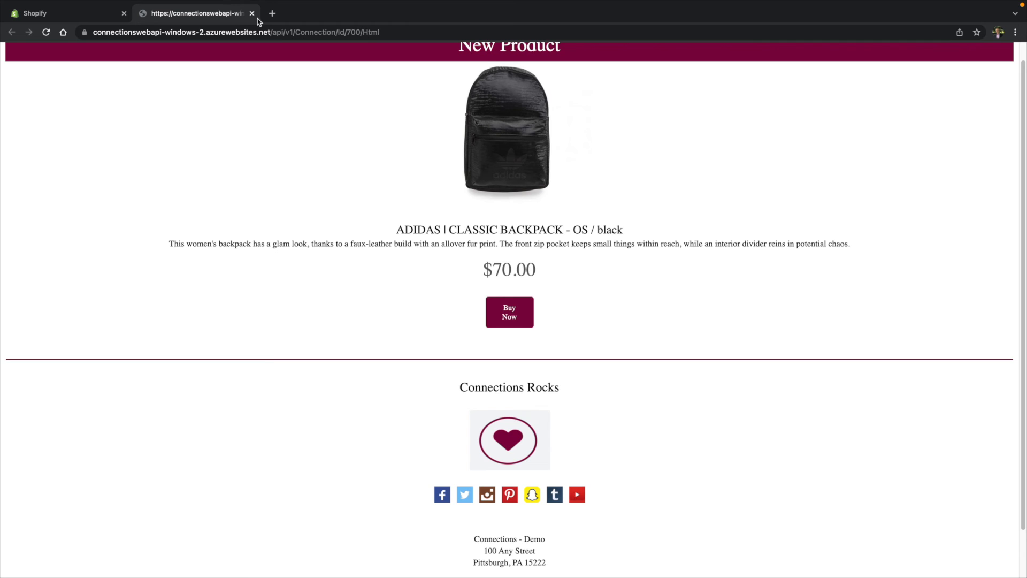
left_click(252, 14)
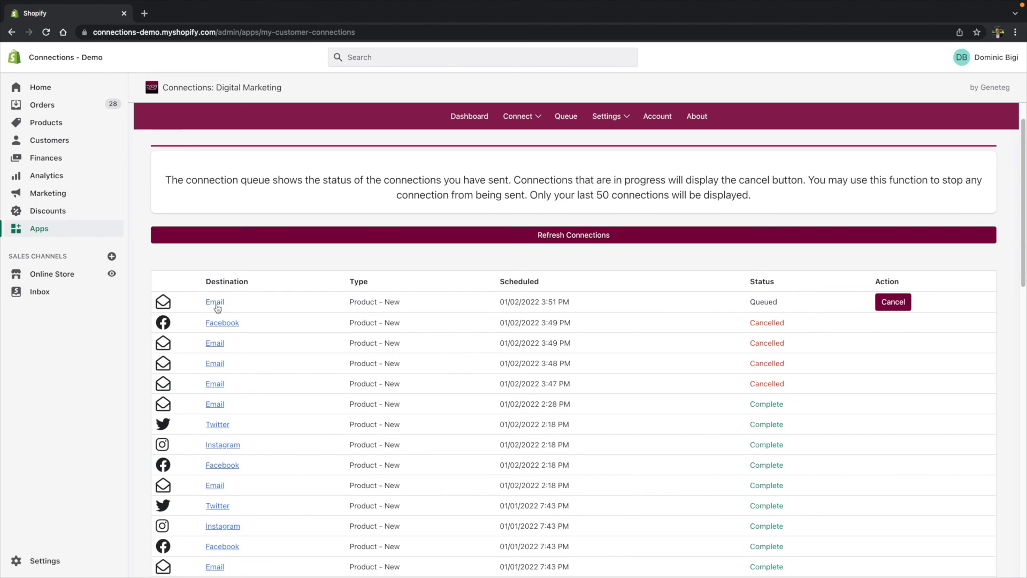
- Cancel the queued email connection scheduled for 01/02/2022 3:51 PM and close the confirmation dialog
left_click(892, 302)
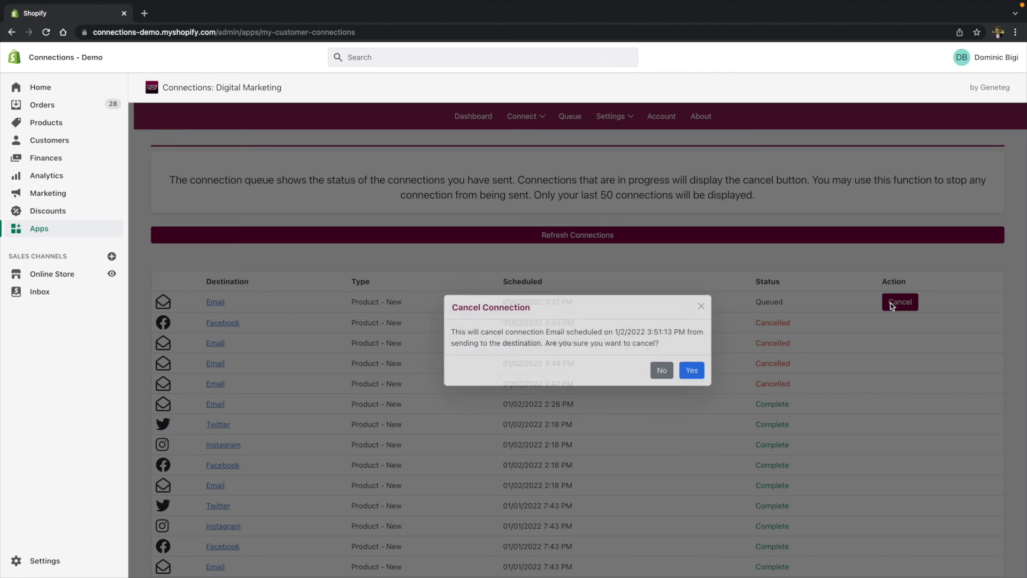
left_click(691, 369)
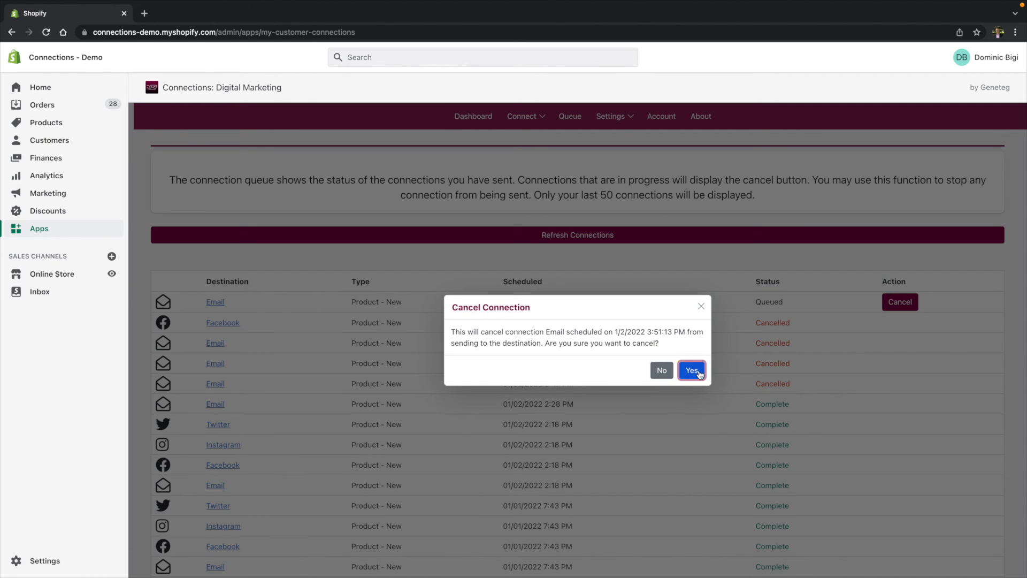
left_click(701, 306)
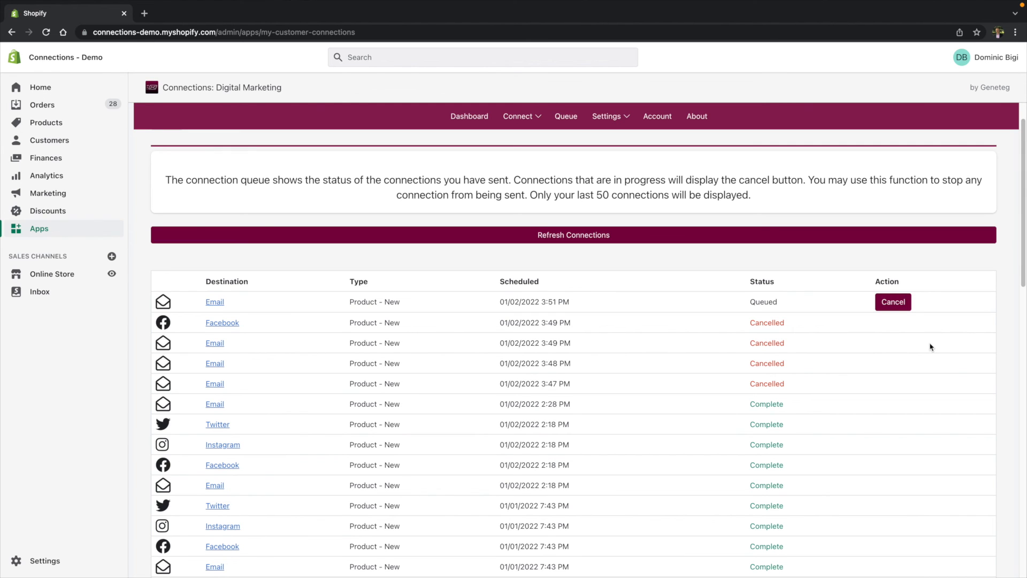